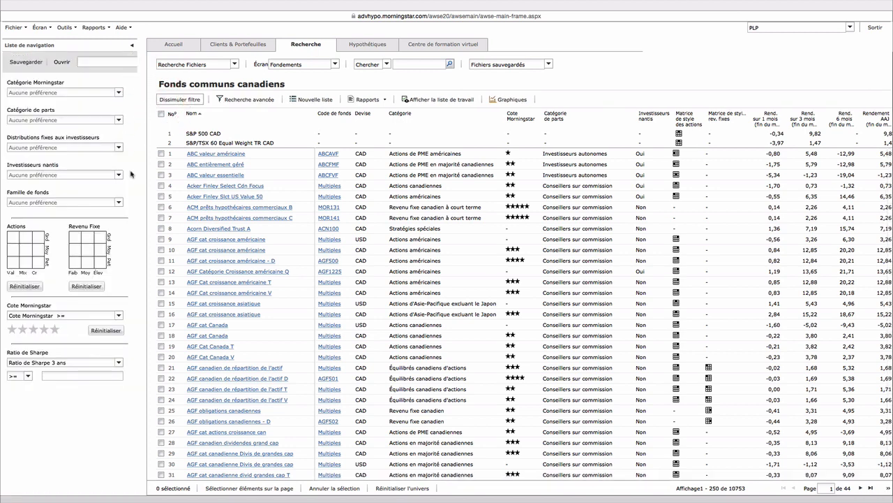
Step: Hide the filter pane of the Canadian mutual funds list and show it again
left_click(88, 64)
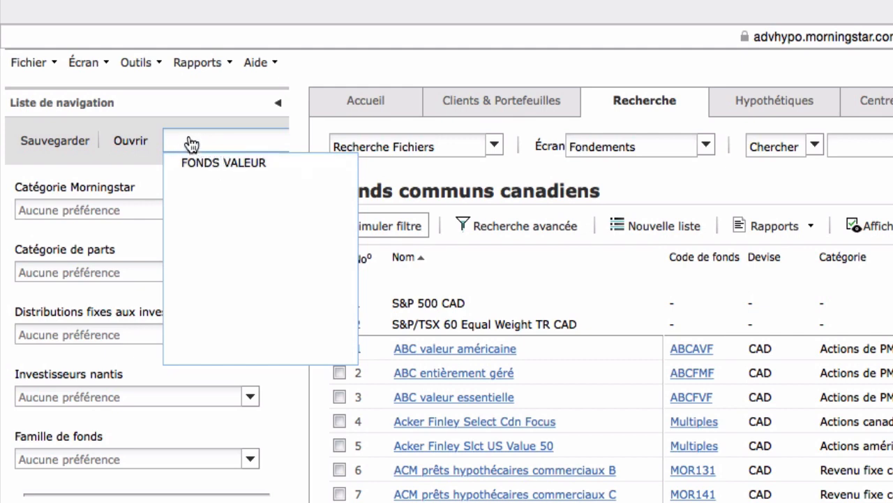
left_click(149, 128)
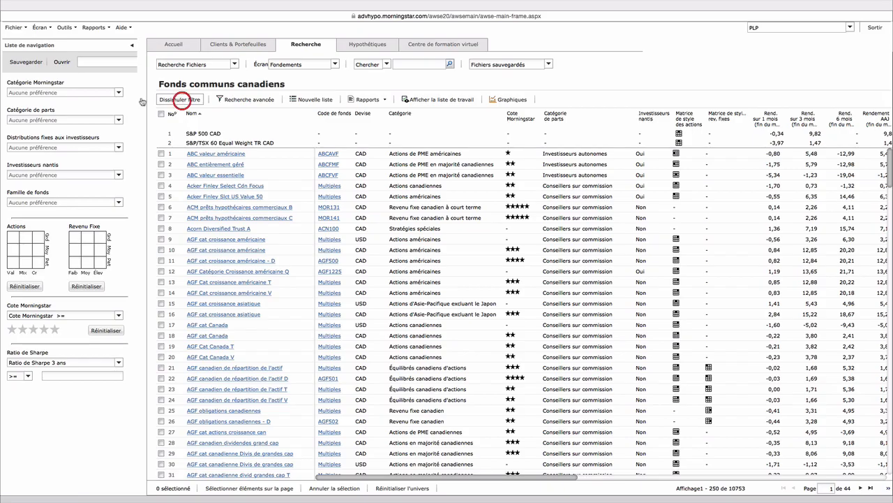
left_click(379, 225)
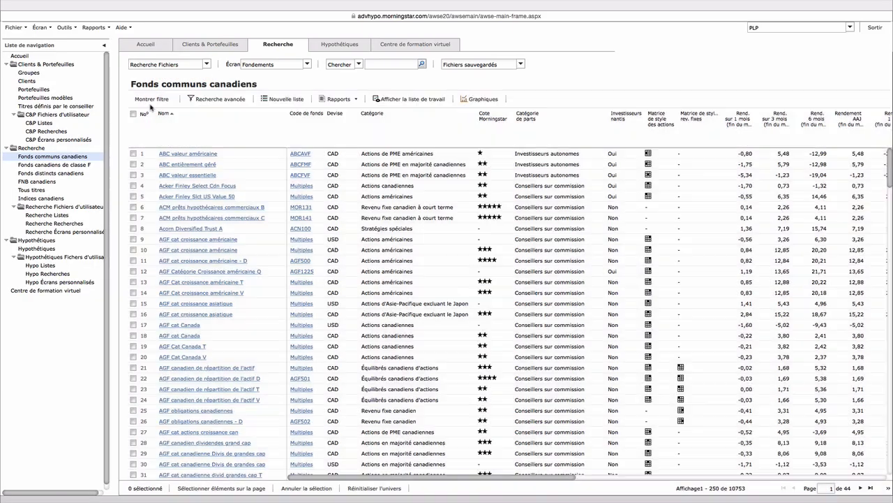
left_click(150, 102)
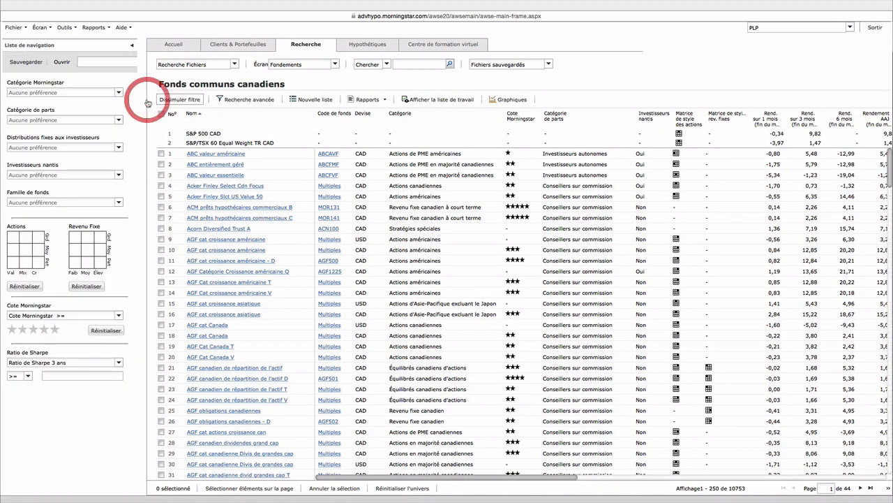
scroll(65, 84, "up", 2)
scroll(43, 194, "up", 5)
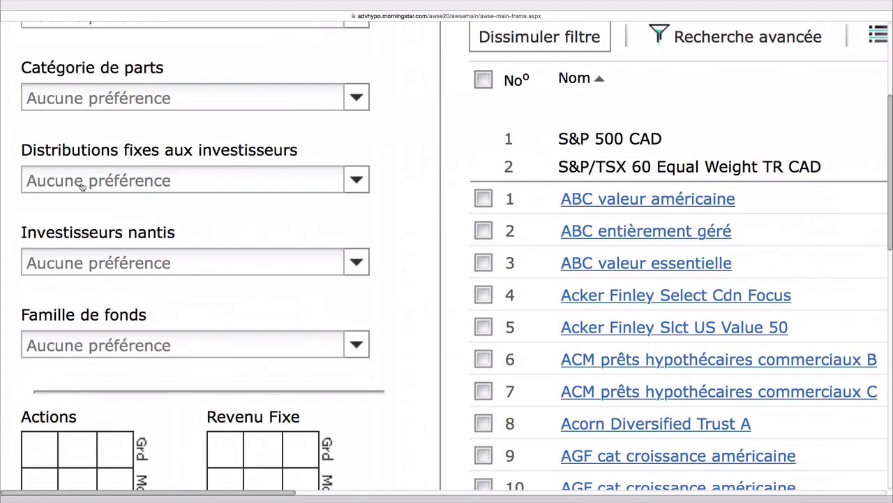
scroll(82, 186, "down", 8)
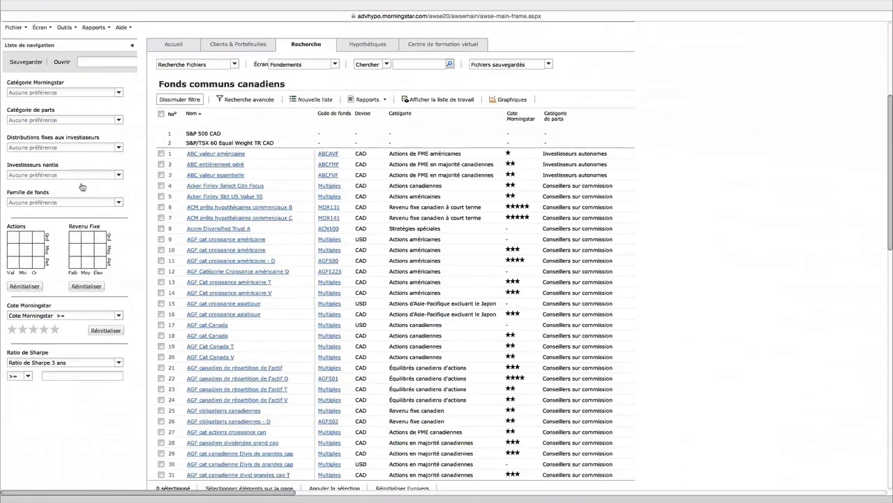
Step: Load the saved filter FONDS VALEUR and open its criteria in the advanced search
left_click(84, 62)
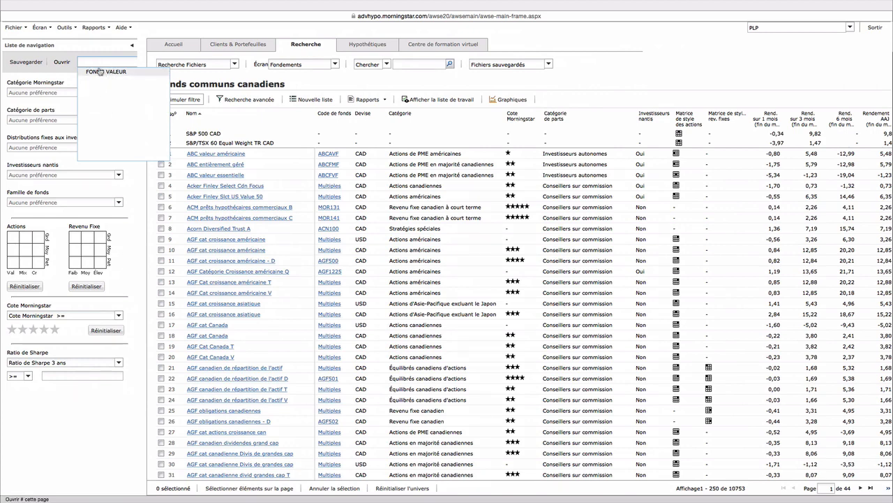
left_click(100, 71)
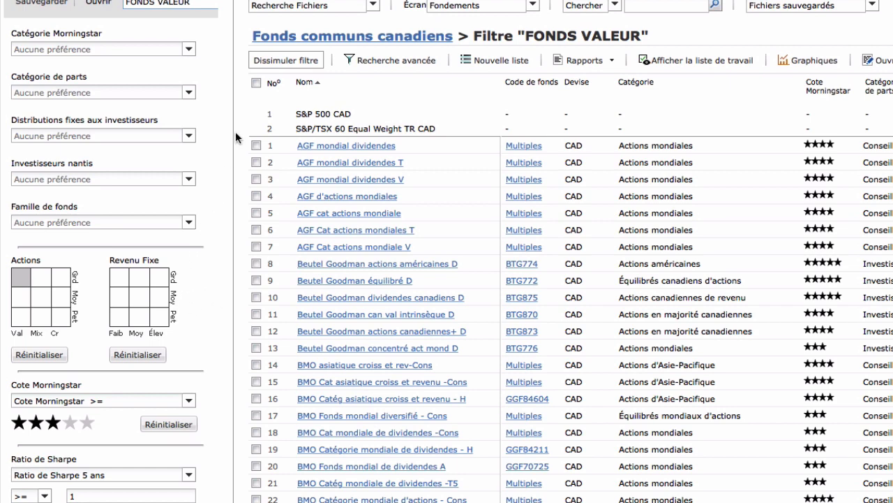
left_click(380, 63)
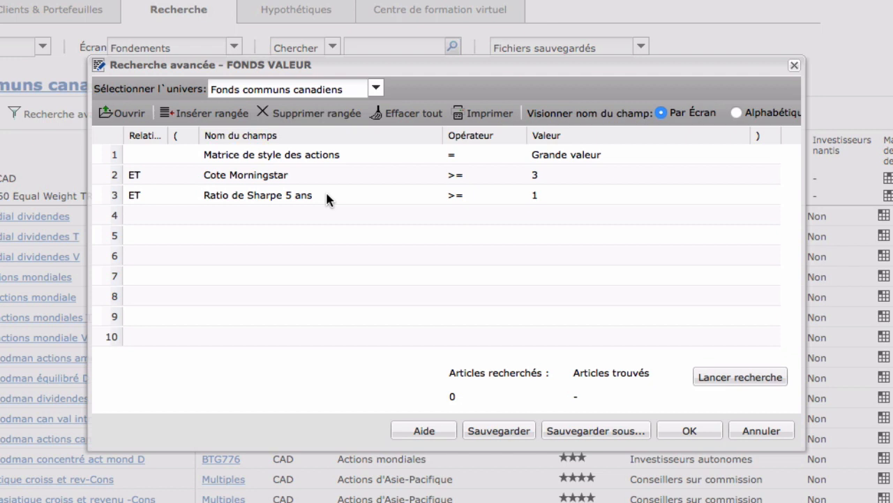
Step: Set the relation of the fourth search criterion to ET
left_click(130, 215)
left_click(131, 218)
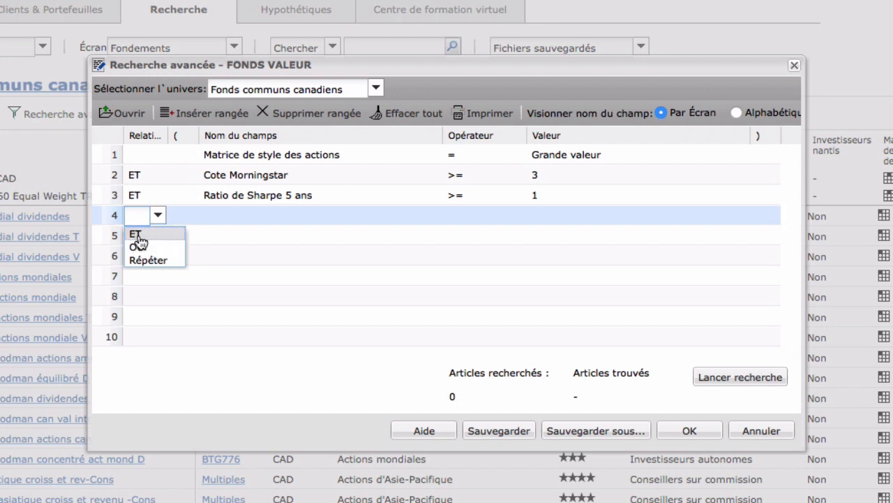
left_click(138, 234)
Step: Browse the Fondements category for fields available to the fourth criterion
left_click(234, 214)
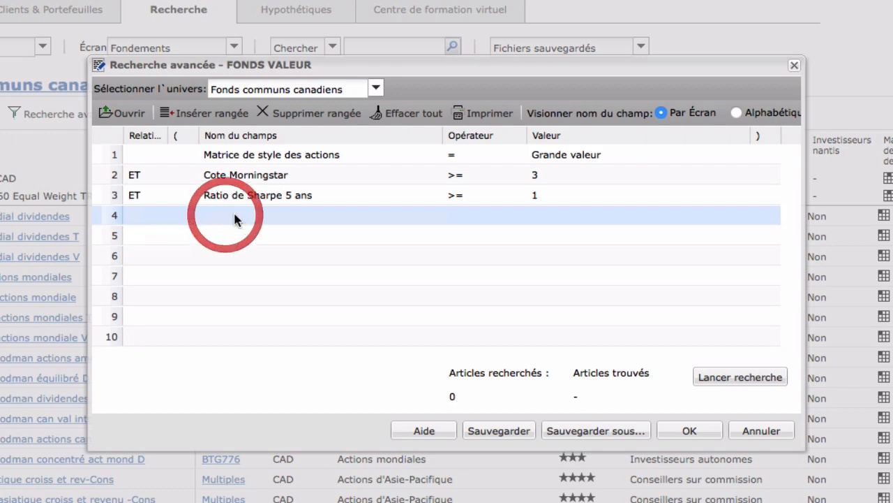
left_click(234, 213)
left_click(234, 214)
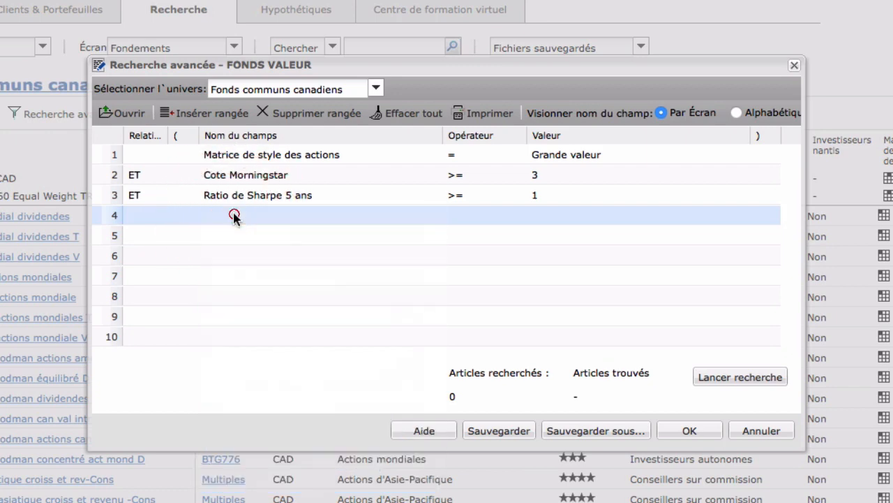
left_click(228, 209)
left_click(220, 212)
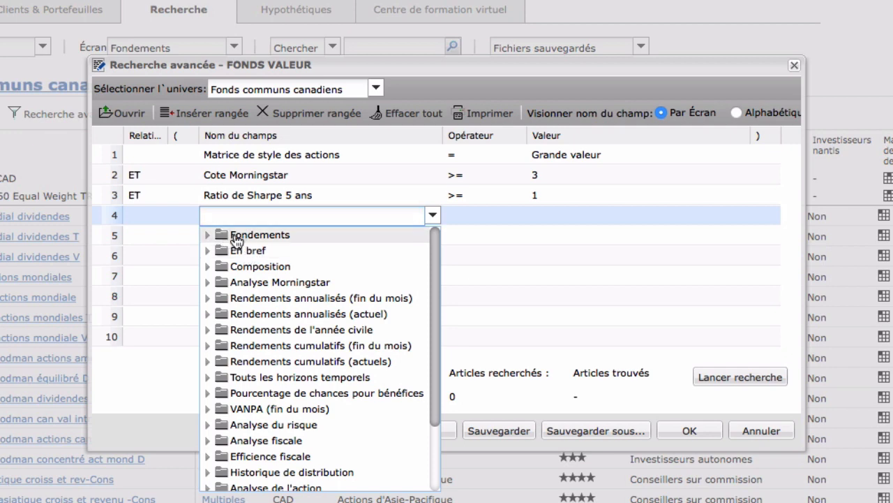
left_click(208, 237)
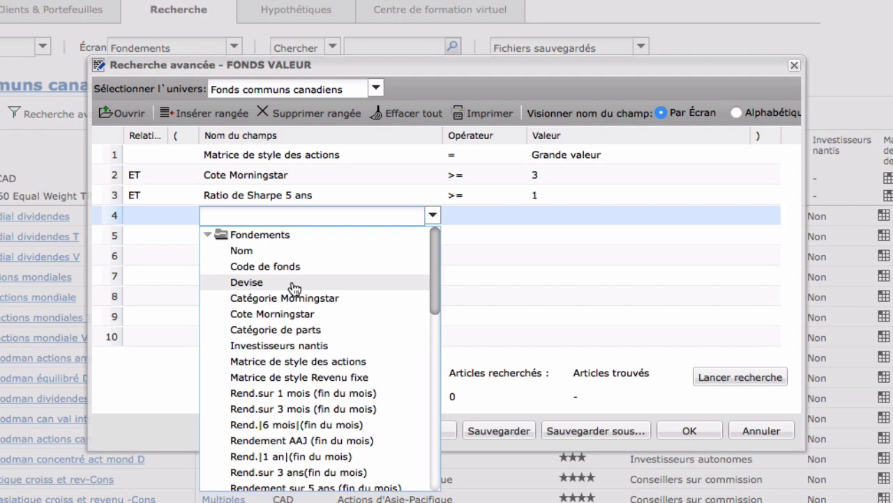
scroll(289, 321, "down", 5)
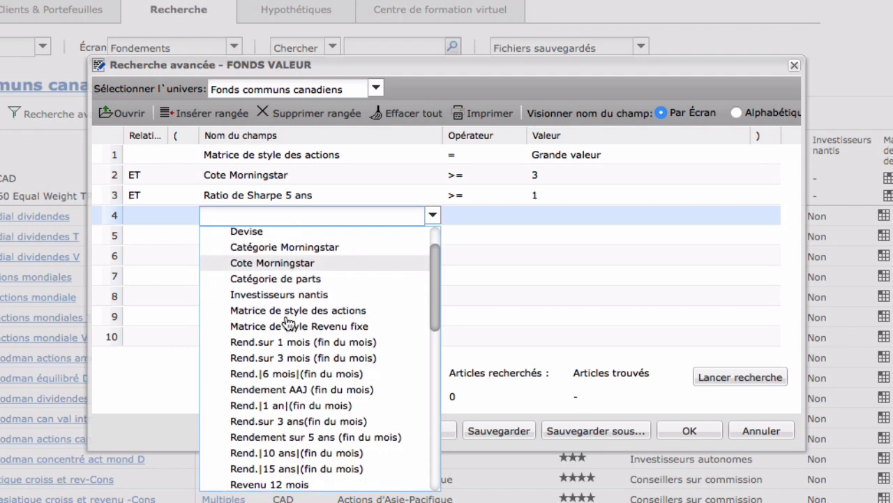
scroll(288, 321, "down", 1)
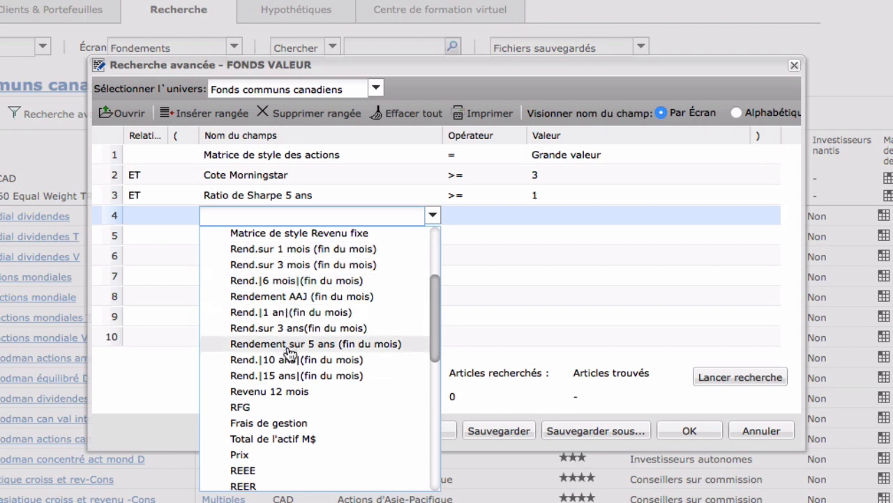
scroll(294, 349, "down", 3)
scroll(291, 353, "down", 1)
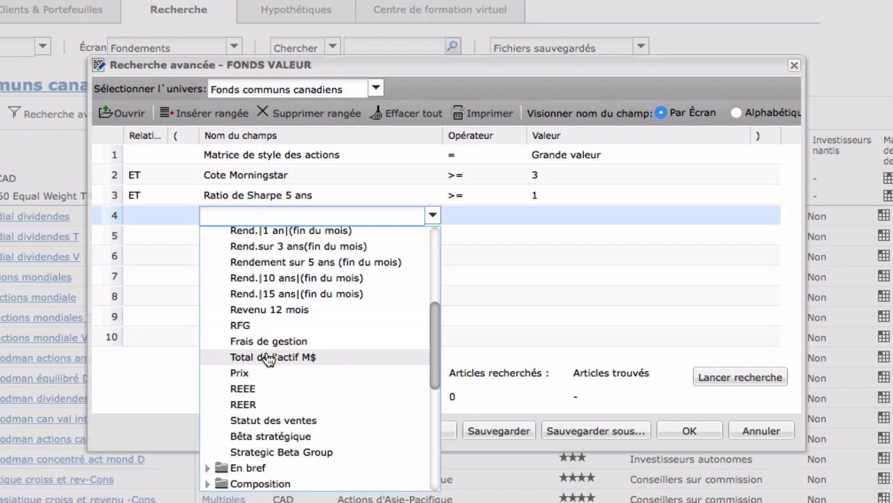
scroll(279, 361, "down", 3)
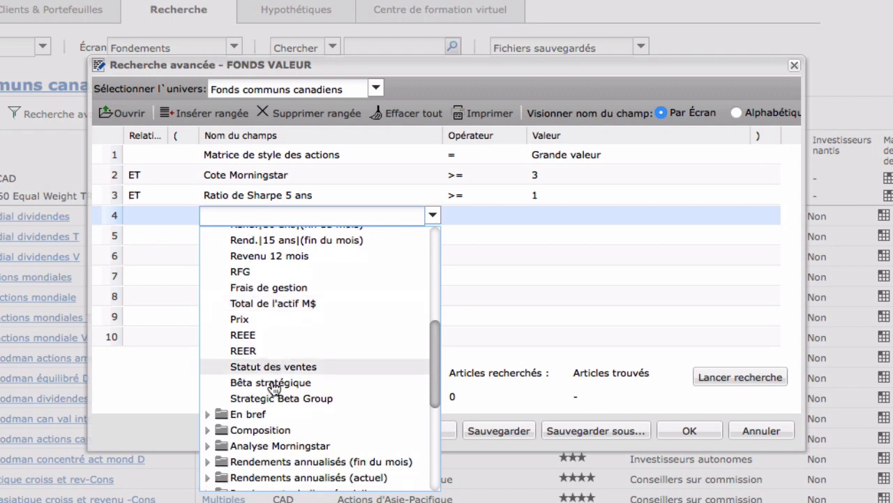
scroll(277, 381, "up", 15)
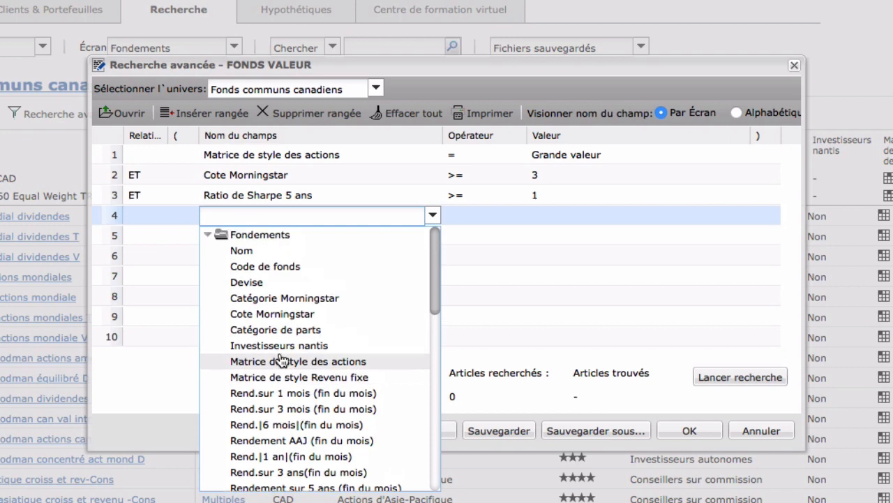
left_click(207, 234)
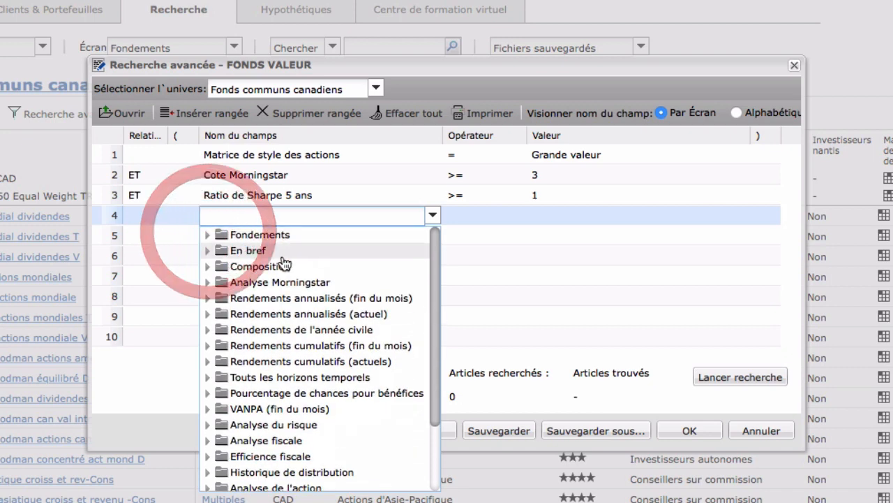
Step: Examine the risk fields offered under Analyse du risque, from the Sharpe ratios to the capture ratios
left_click(208, 426)
scroll(274, 427, "down", 5)
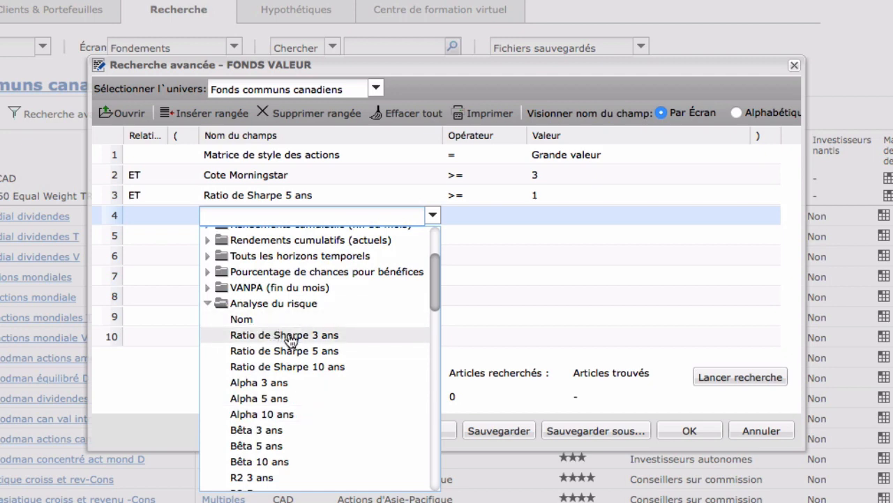
scroll(291, 340, "down", 2)
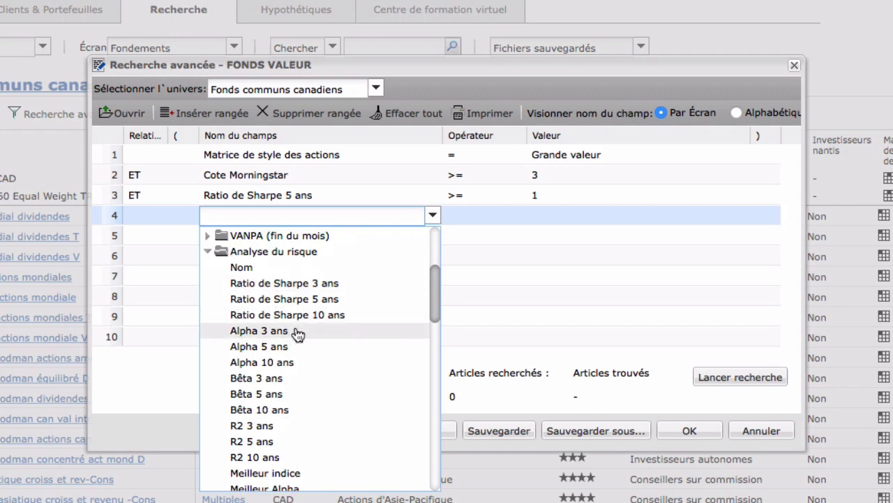
scroll(297, 340, "down", 1)
scroll(297, 340, "down", 1)
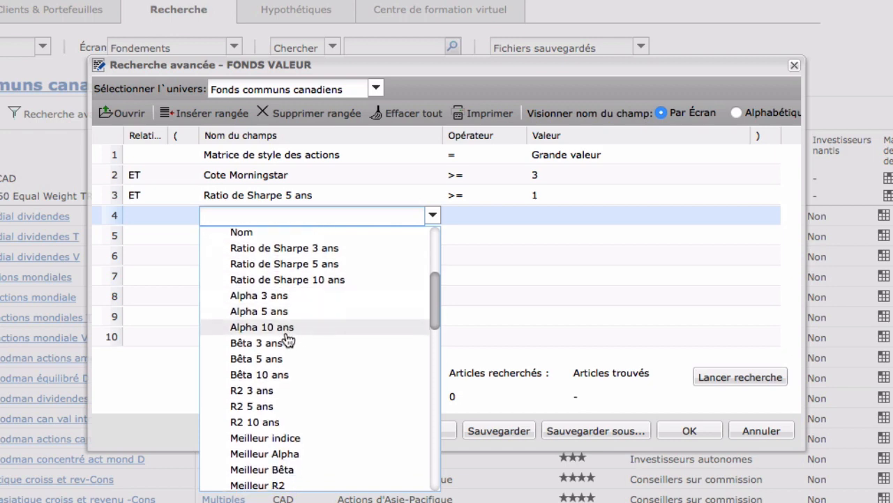
scroll(289, 385, "down", 4)
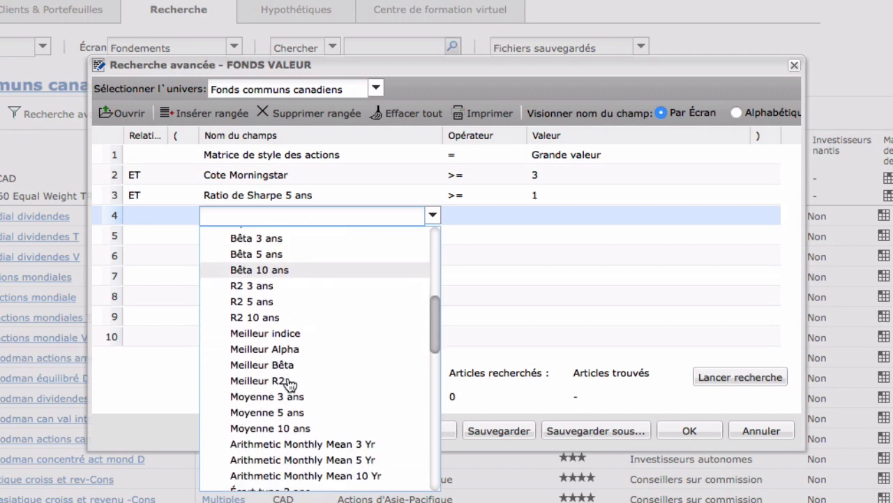
scroll(304, 349, "down", 3)
scroll(305, 349, "down", 6)
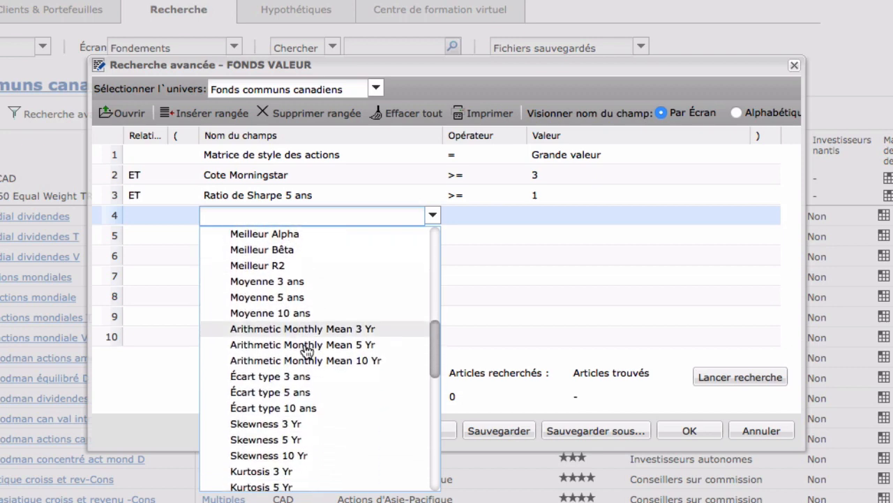
scroll(305, 347, "down", 3)
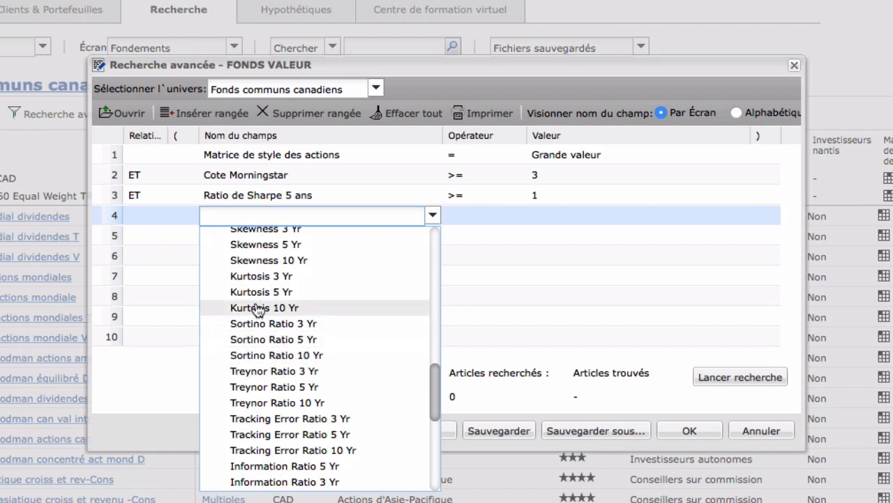
scroll(259, 309, "up", 1)
scroll(258, 309, "down", 4)
scroll(258, 309, "down", 4)
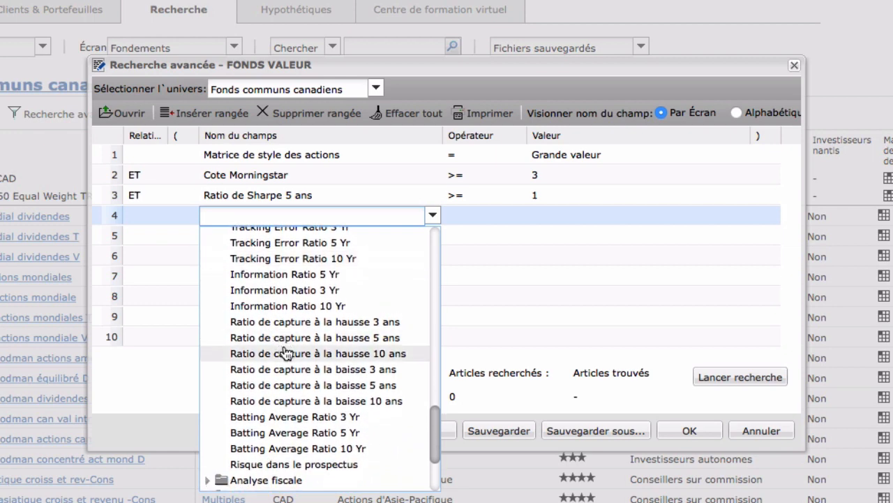
scroll(297, 358, "up", 5)
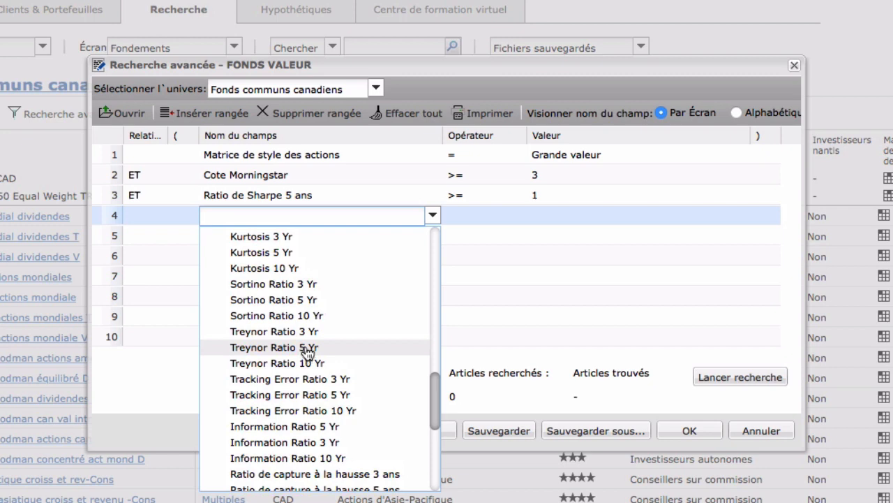
scroll(307, 351, "up", 15)
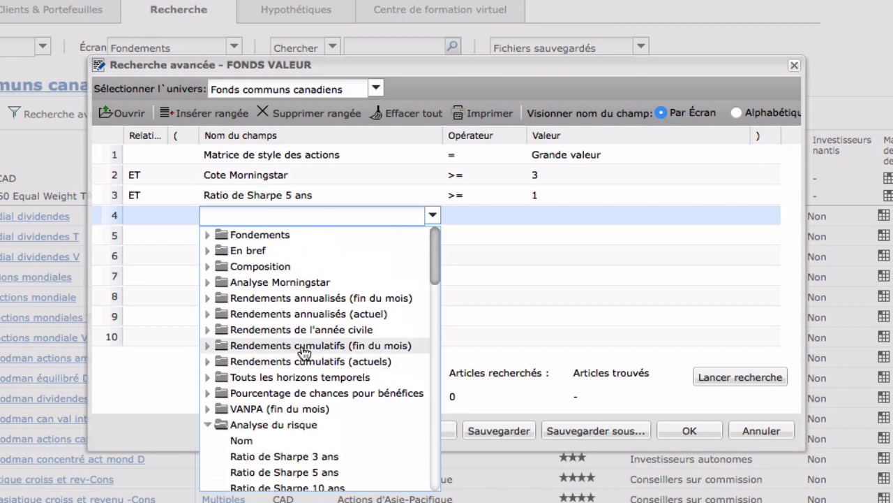
left_click(208, 425)
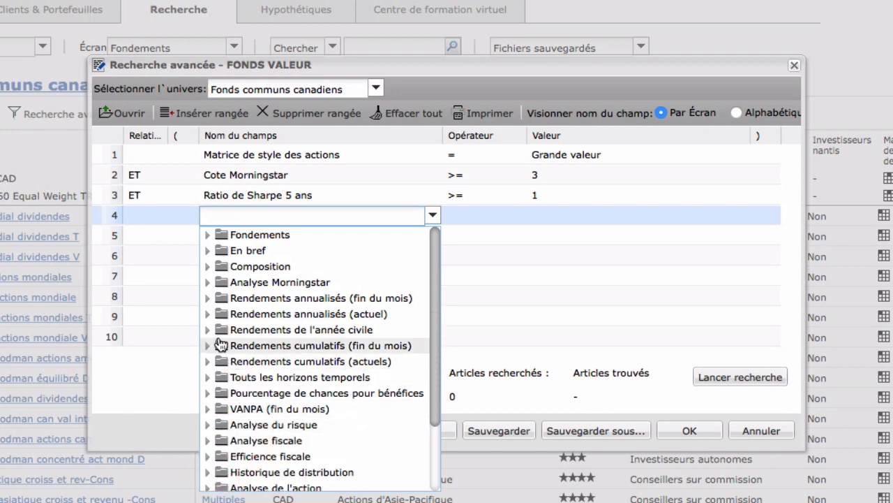
Step: Choose RFG from the Fondements category as the fourth criterion's field and set its operator to <=
left_click(207, 235)
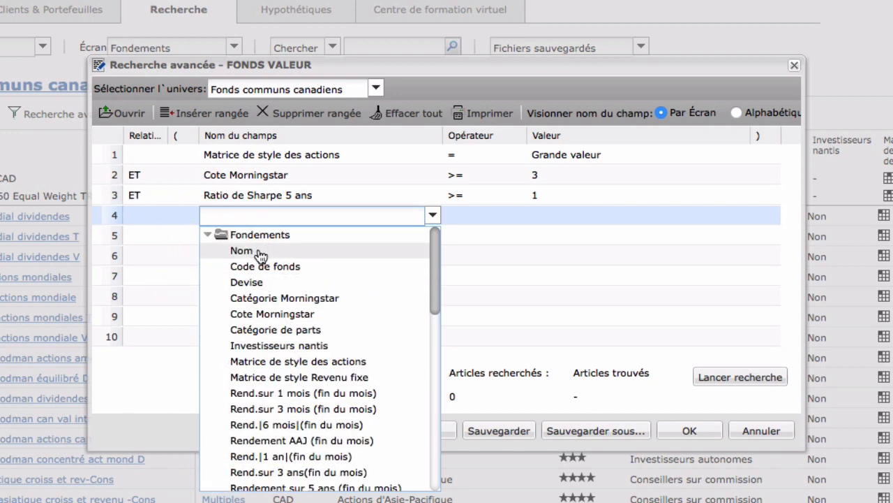
scroll(287, 304, "down", 2)
scroll(285, 310, "down", 5)
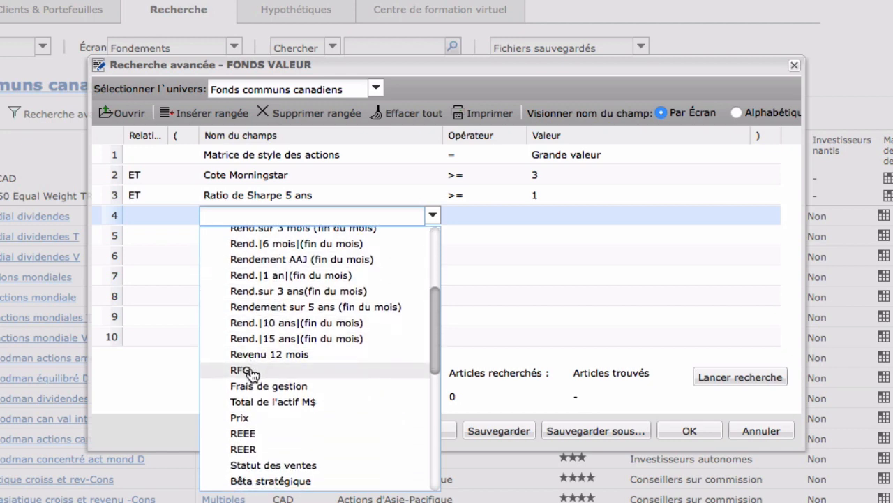
left_click(250, 370)
left_click(472, 218)
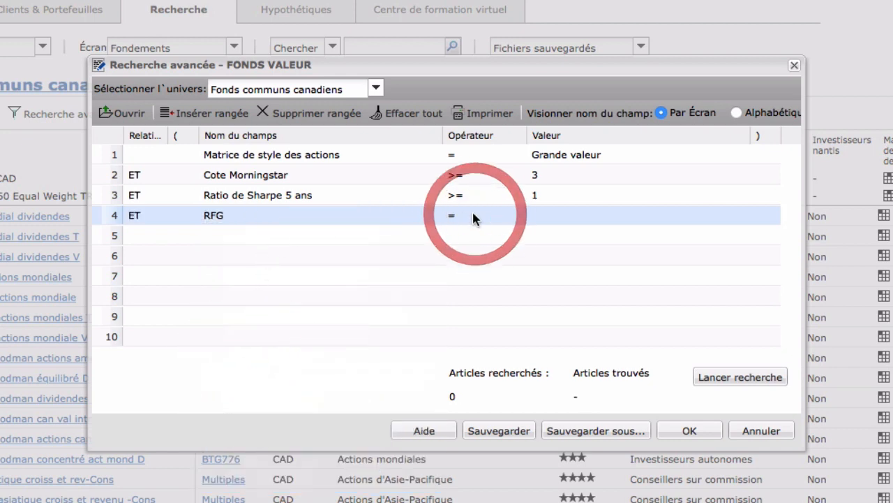
left_click(465, 213)
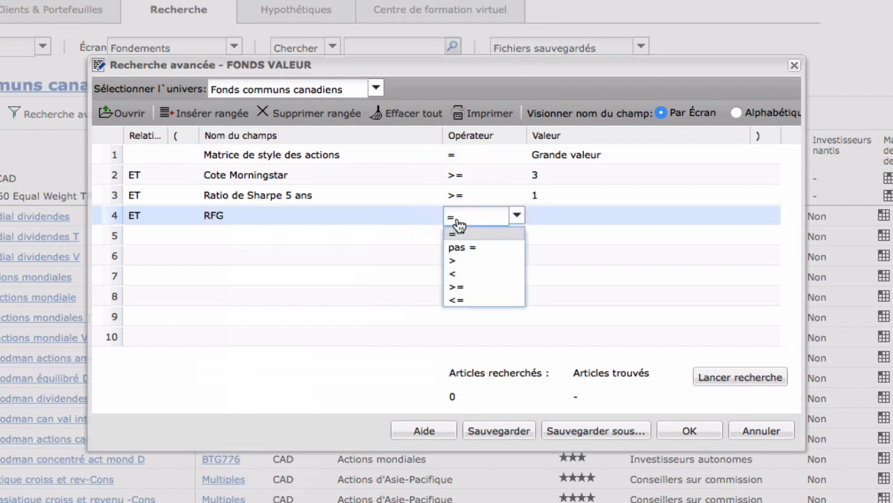
left_click(458, 300)
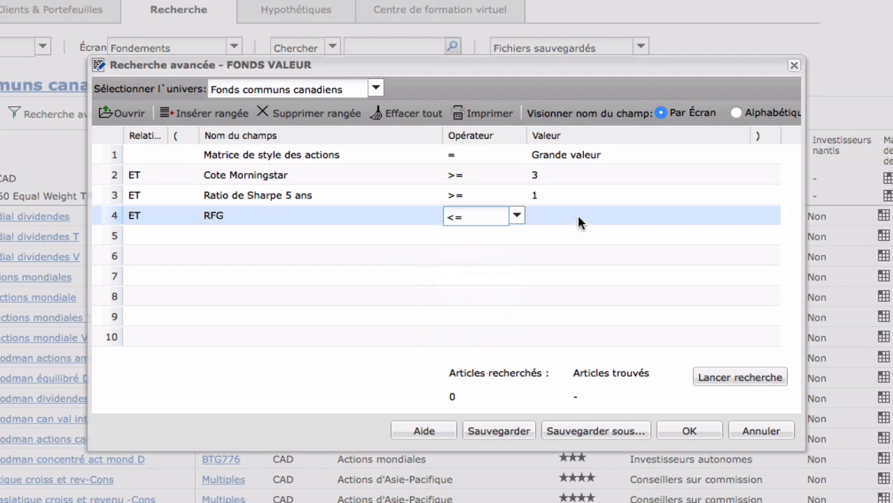
Step: Set the value of the RFG criterion to 2.5
left_click(561, 212)
left_click(544, 218)
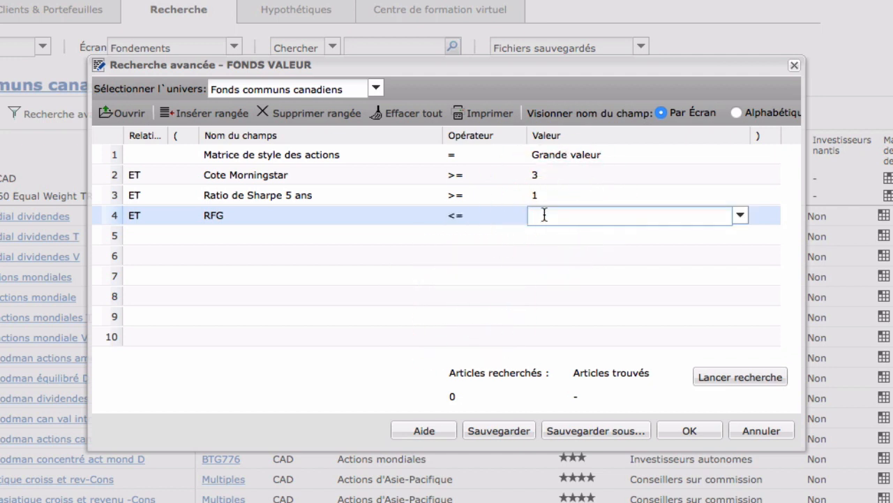
type("2,")
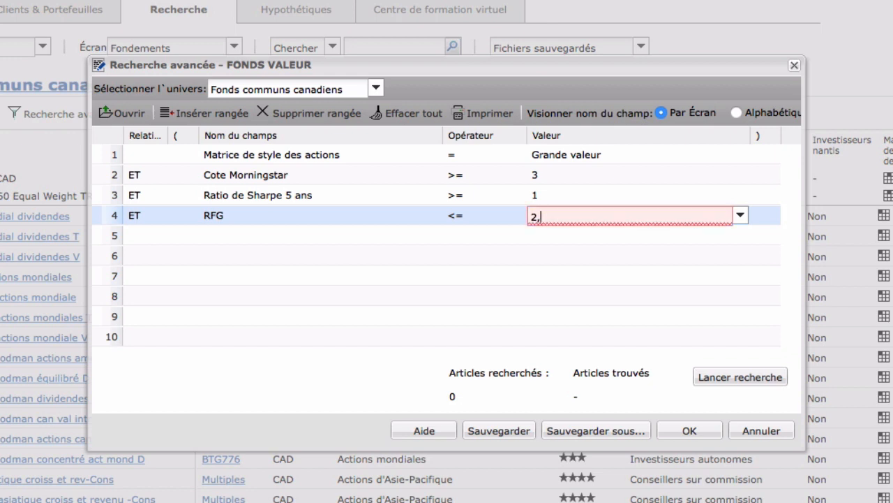
key("BackSpace")
type(".5")
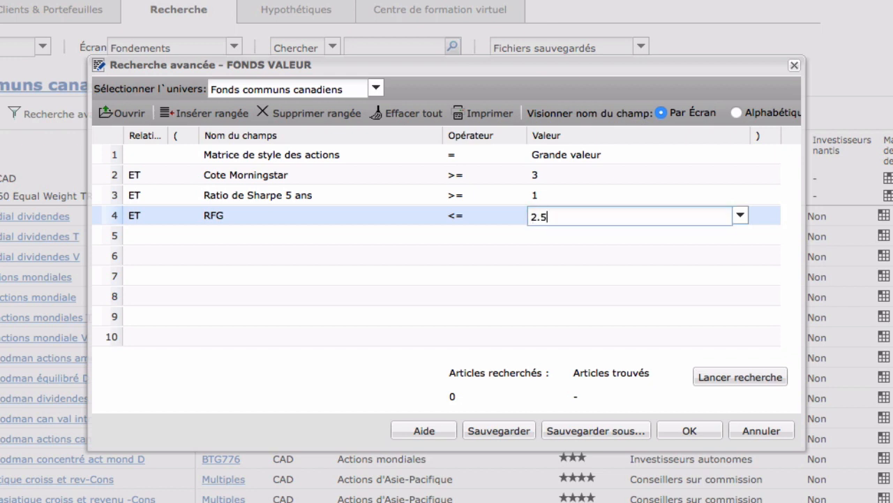
left_click(672, 236)
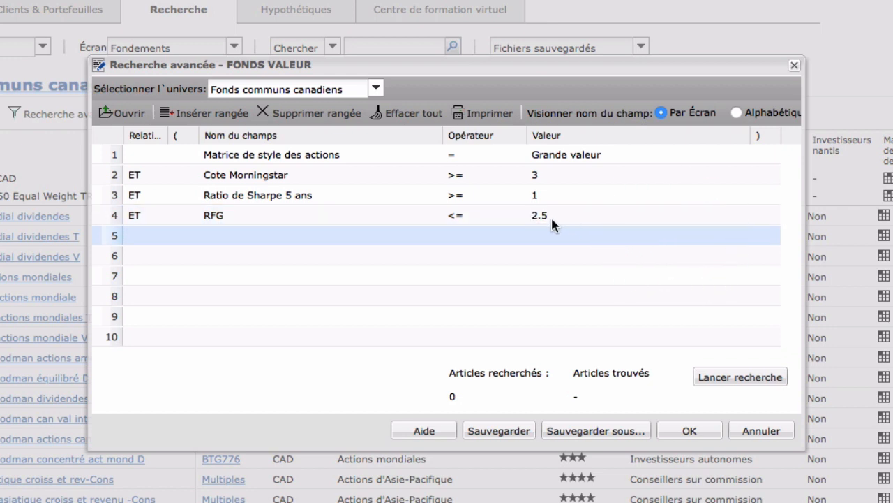
Step: Add a fifth search criterion with relation ET on the Total de l'actif M$ field from the Fondements category
left_click(134, 239)
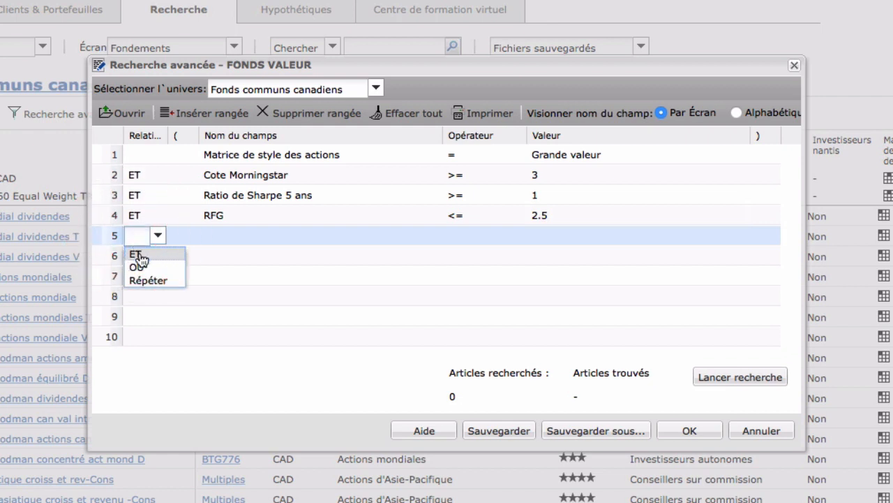
left_click(137, 255)
left_click(226, 235)
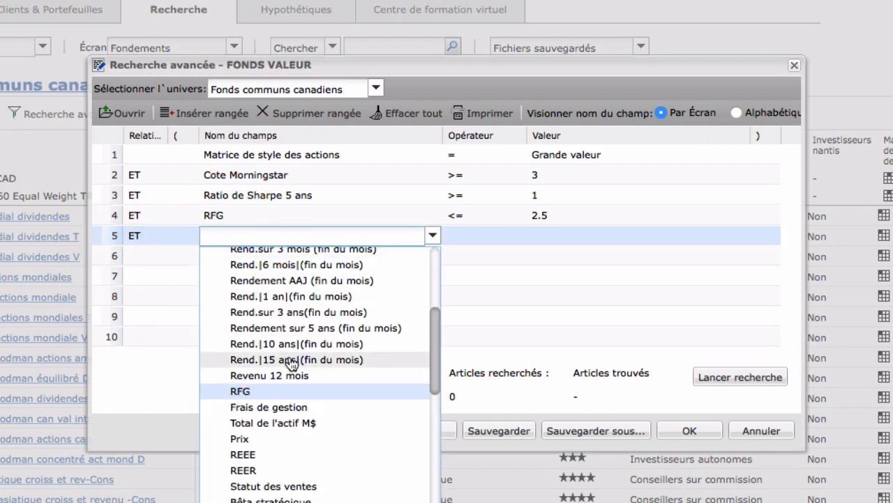
scroll(291, 362, "up", 5)
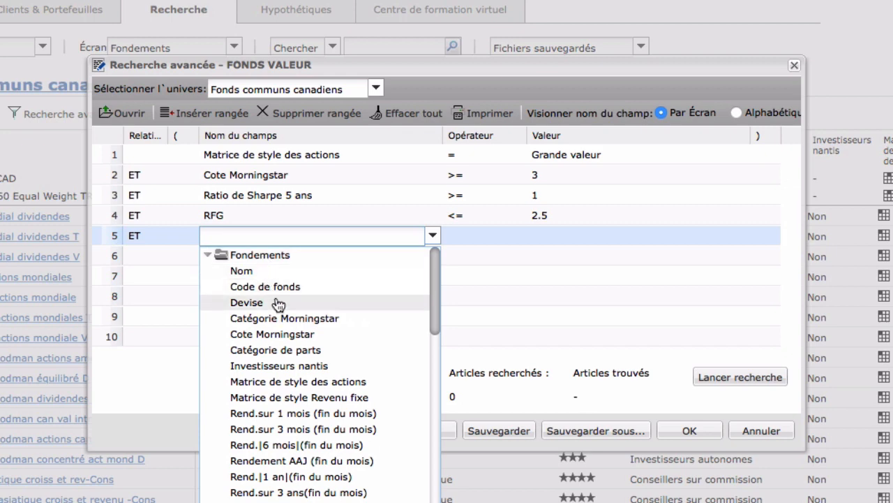
scroll(277, 304, "down", 5)
left_click(280, 333)
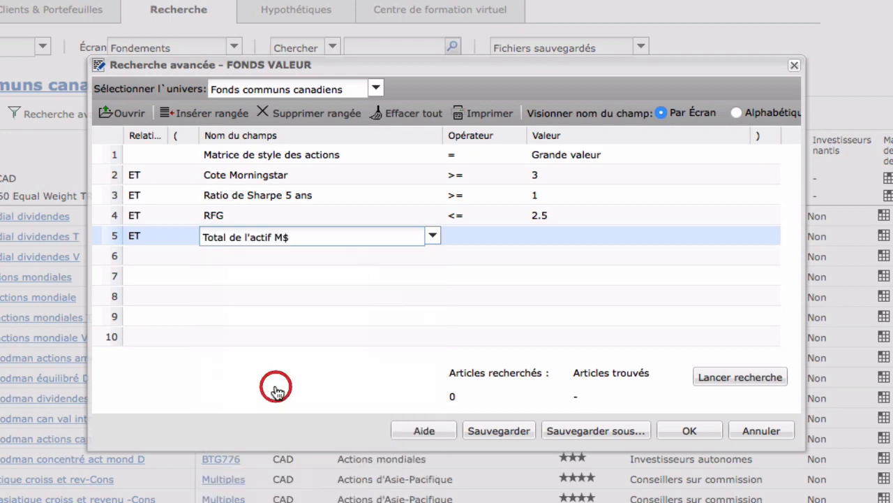
Step: Set the Total de l'actif M$ criterion to >= 100 and run the search
left_click(462, 235)
left_click(470, 235)
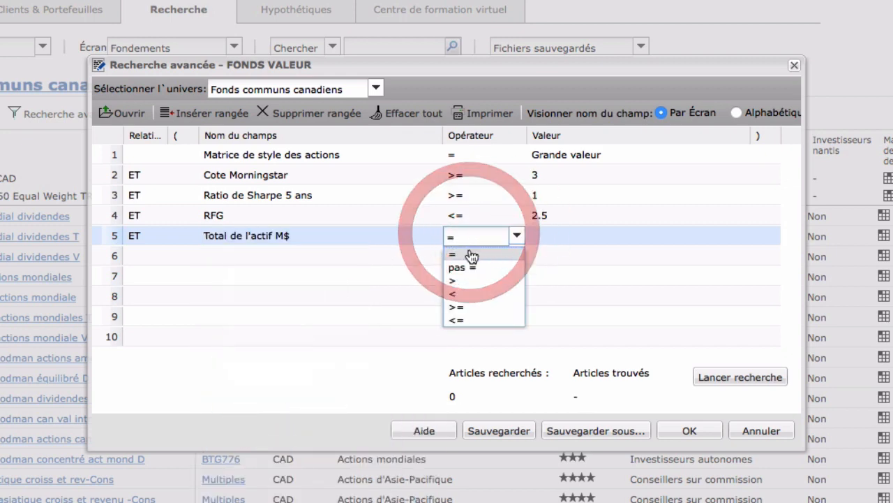
left_click(457, 308)
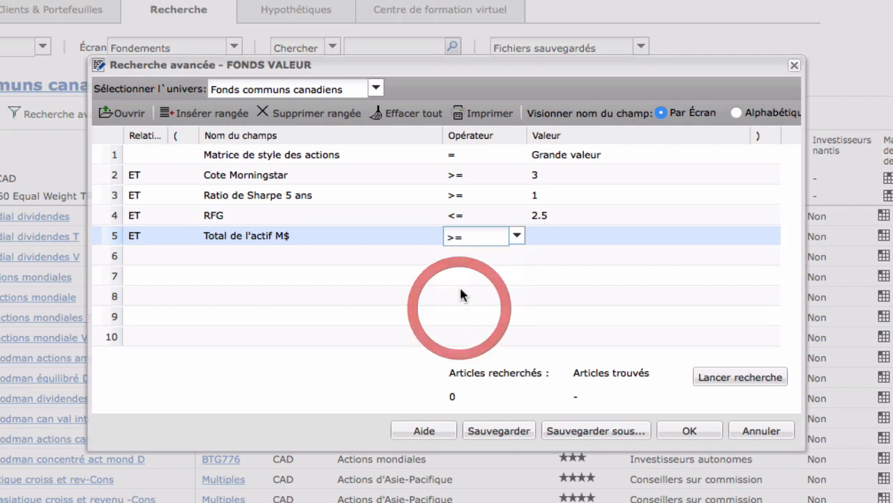
left_click(547, 238)
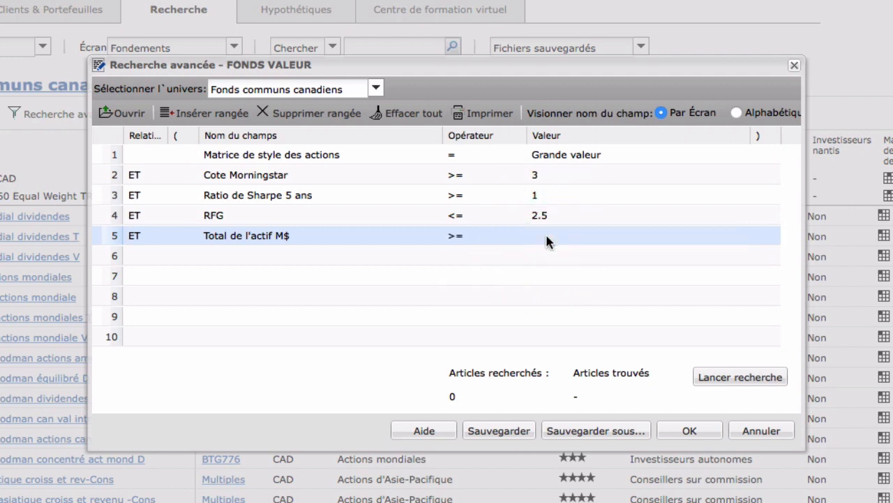
left_click(546, 237)
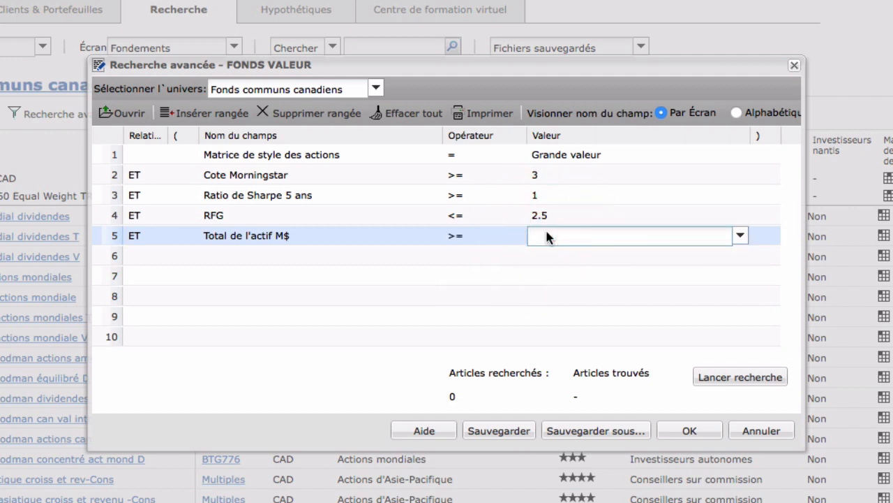
type("100")
left_click(734, 380)
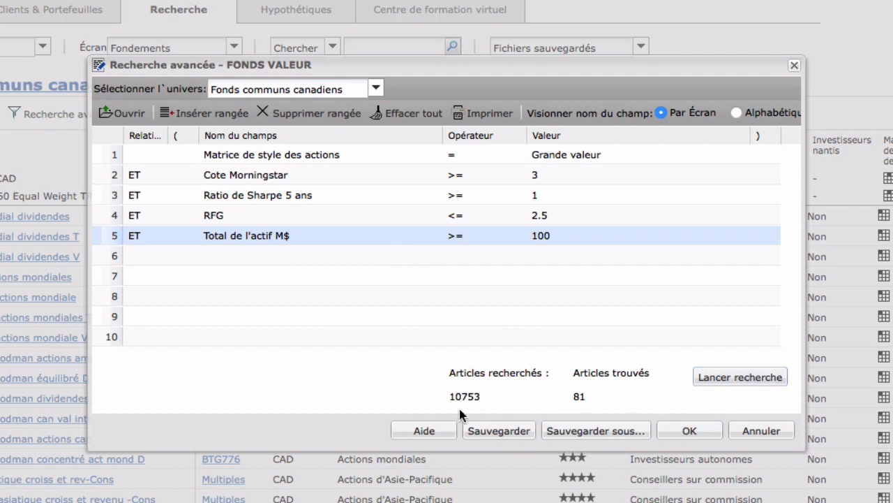
left_click(598, 432)
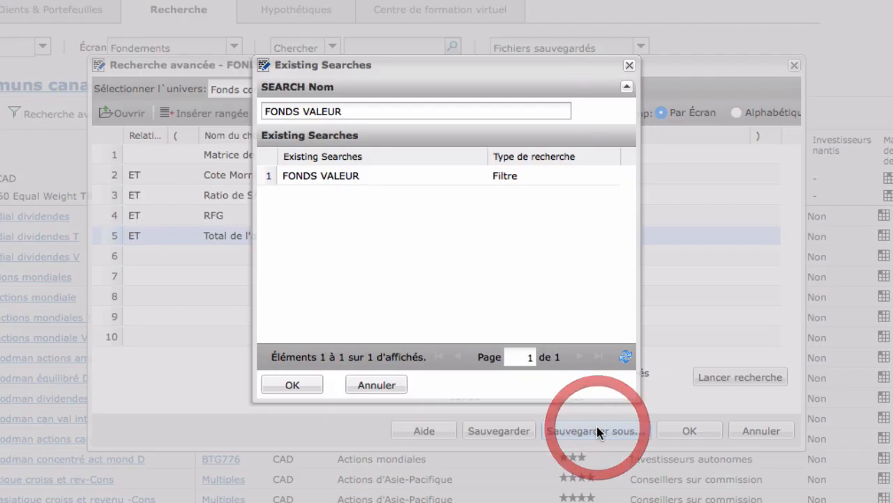
left_click(381, 111)
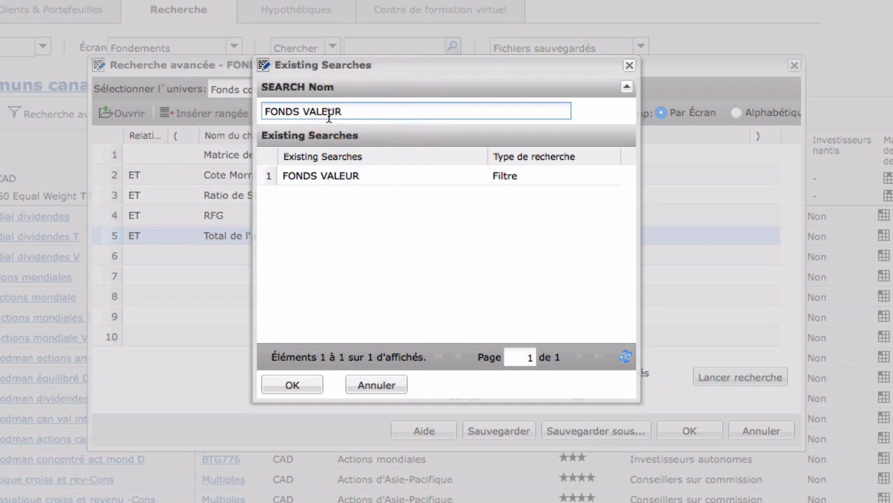
left_click(377, 390)
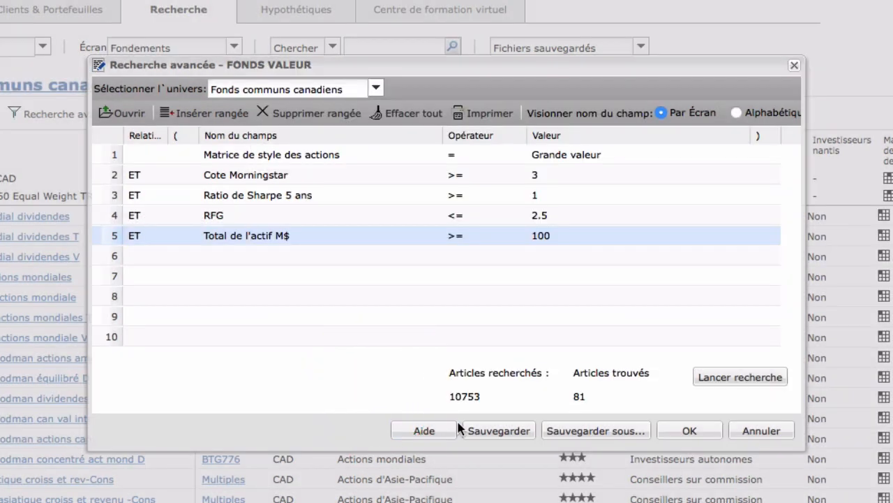
left_click(499, 430)
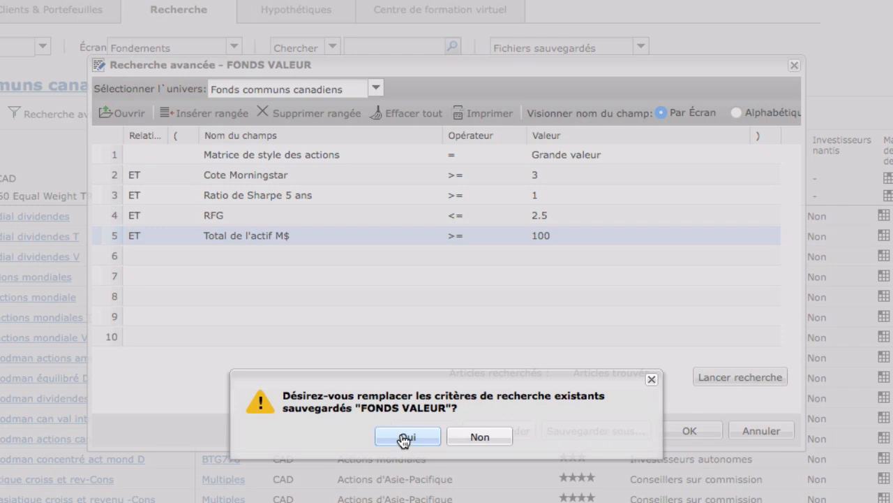
left_click(479, 436)
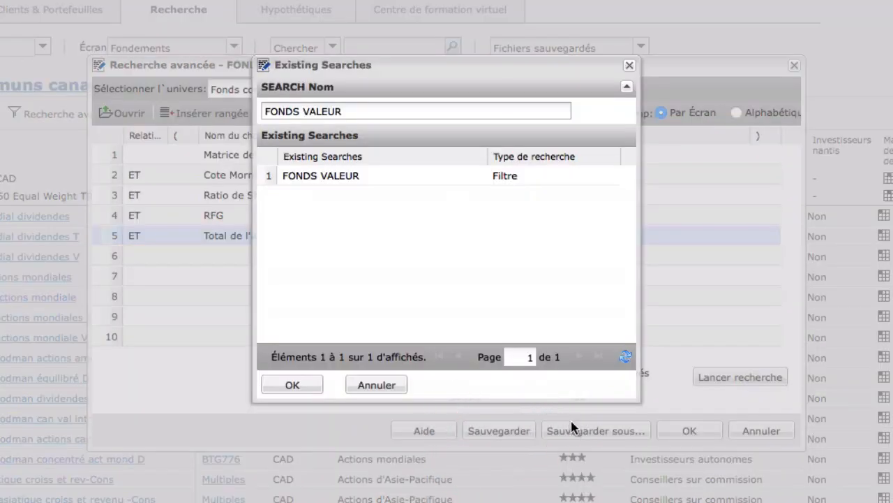
left_click(367, 387)
Step: Save the search under the new name FONDS VALEUR PLUS and apply it to the fund list
left_click(568, 433)
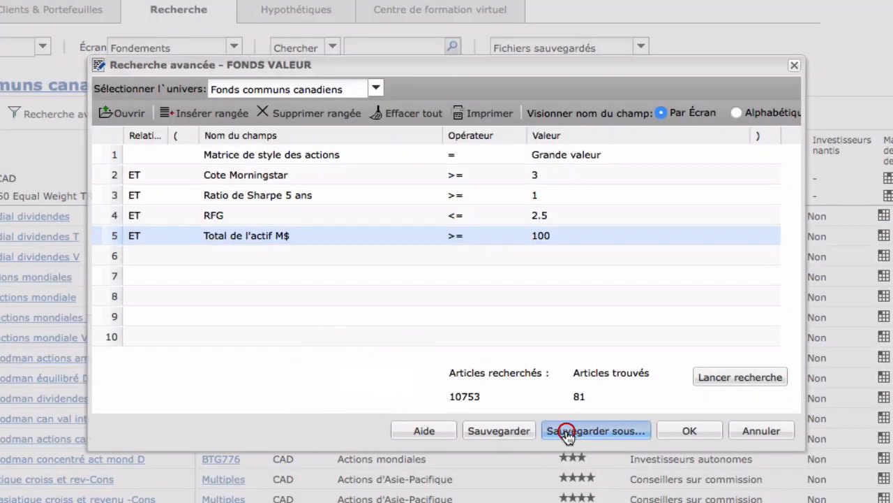
left_click(352, 106)
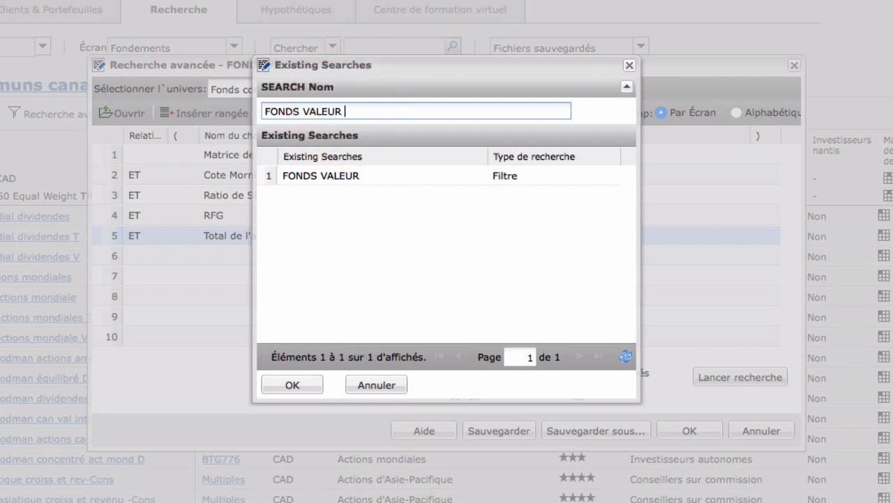
type("PLUS")
left_click(291, 384)
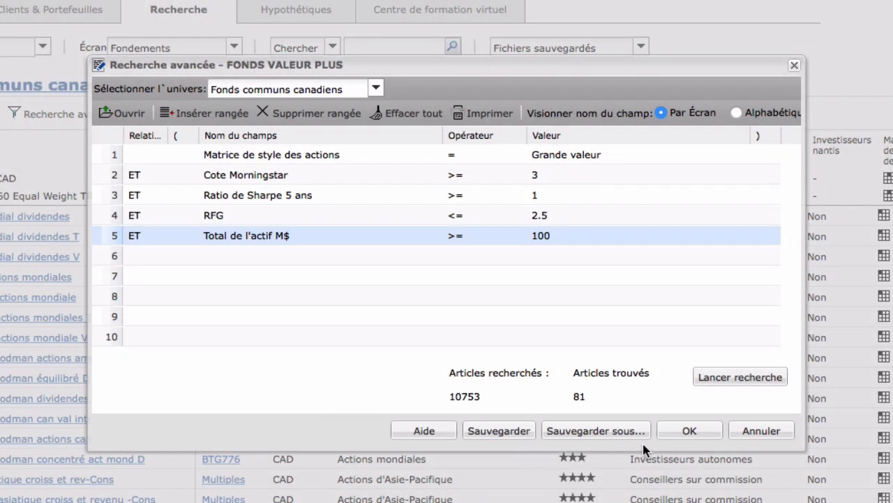
left_click(688, 431)
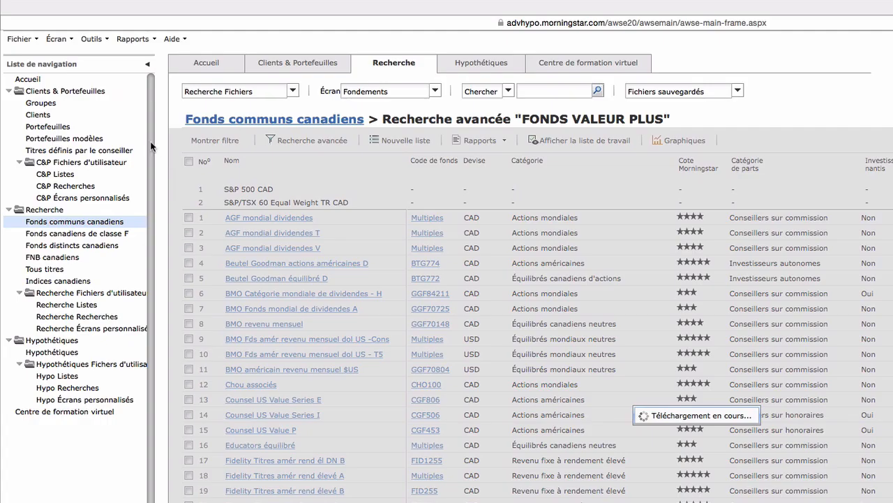
Step: Open the saved FONDS VALEUR PLUS search and the FONDS VALEUR filter in turn from Recherche Recherches
left_click(75, 221)
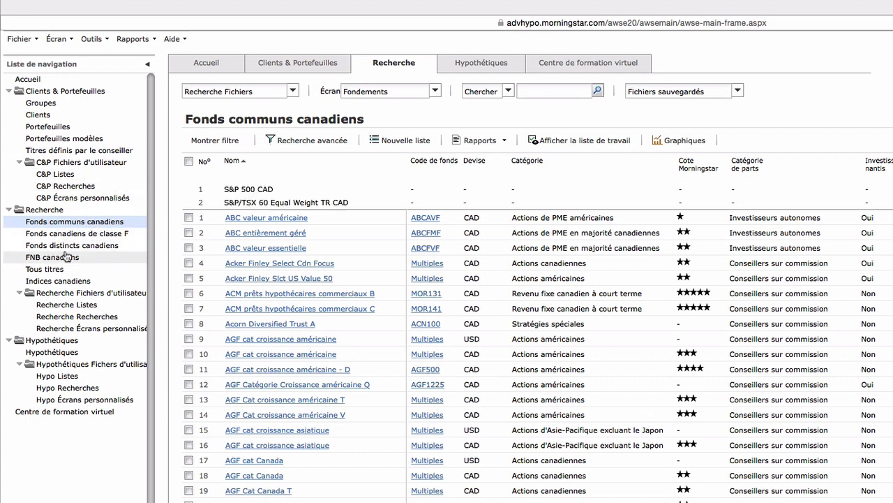
left_click(70, 318)
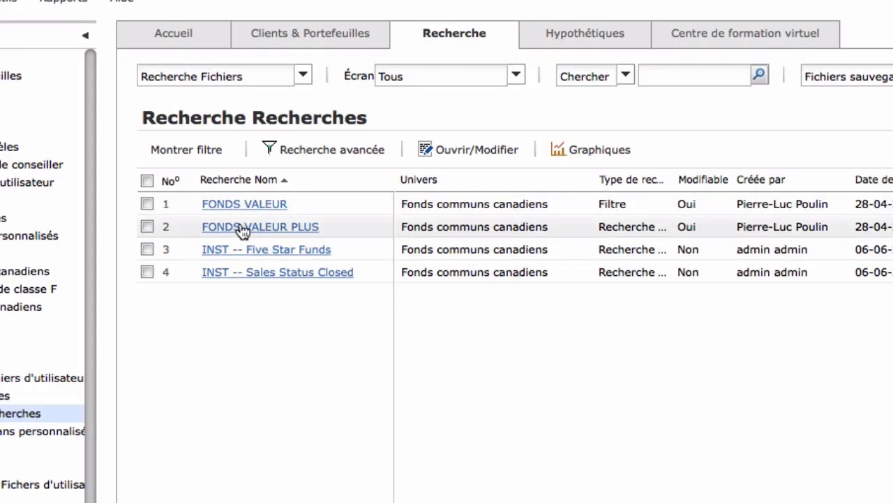
left_click(240, 228)
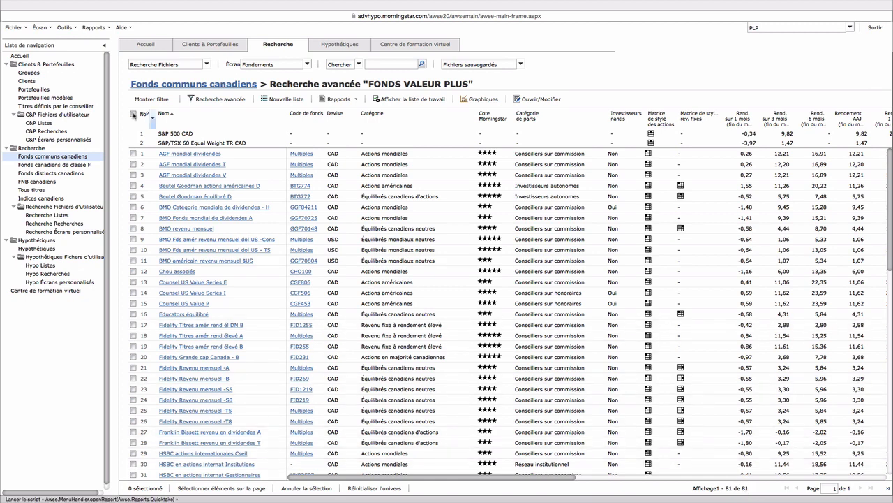
left_click(68, 223)
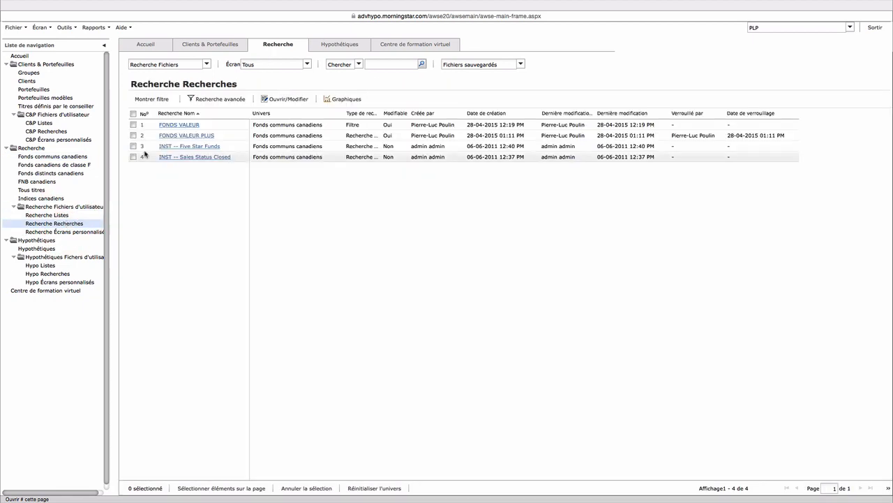
left_click(173, 125)
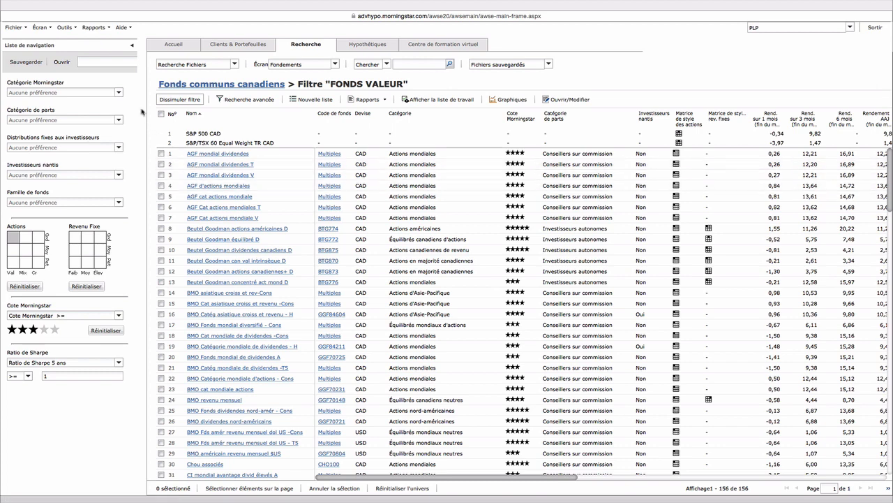
Step: Return to the unfiltered Fonds communs canadiens list and hide its filter options
left_click(227, 84)
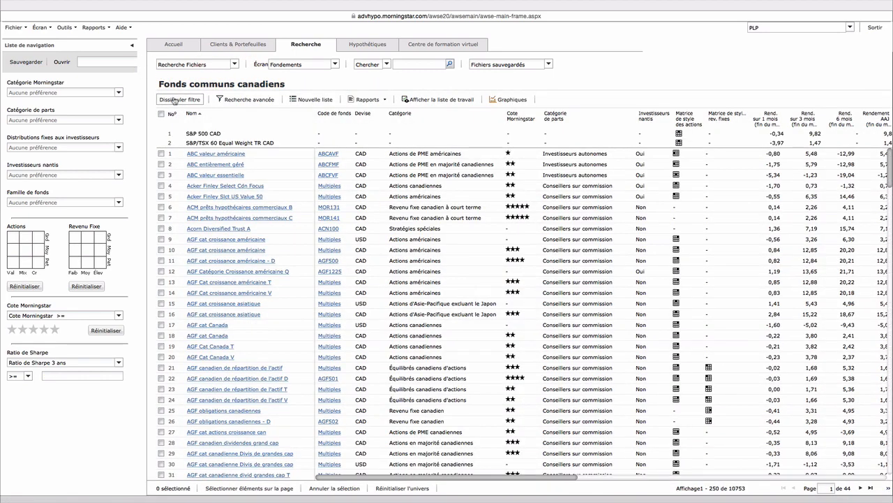
left_click(176, 100)
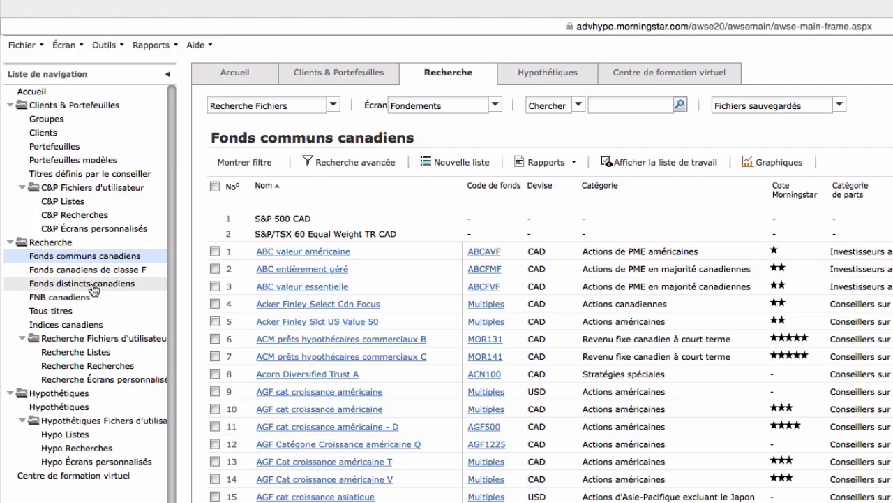
Step: Filter the Fonds distincts canadiens universe by the Morningstar categories Actions américaines and Actions canadiennes
left_click(58, 176)
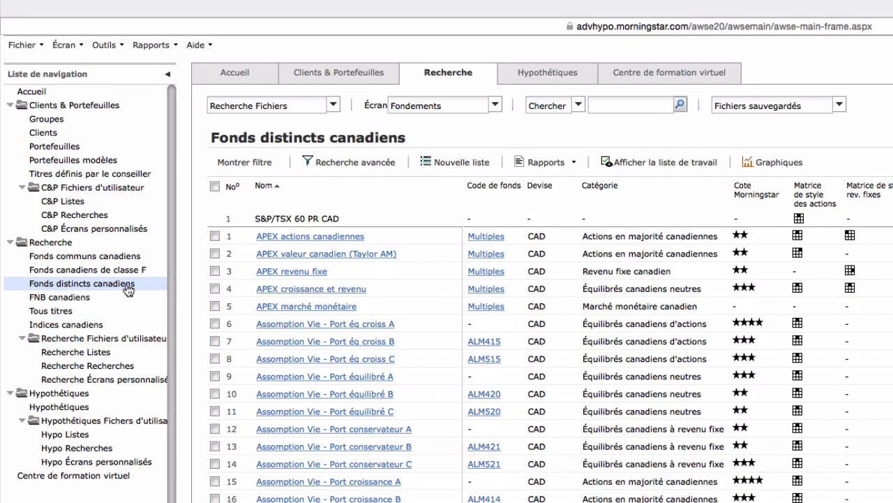
left_click(244, 163)
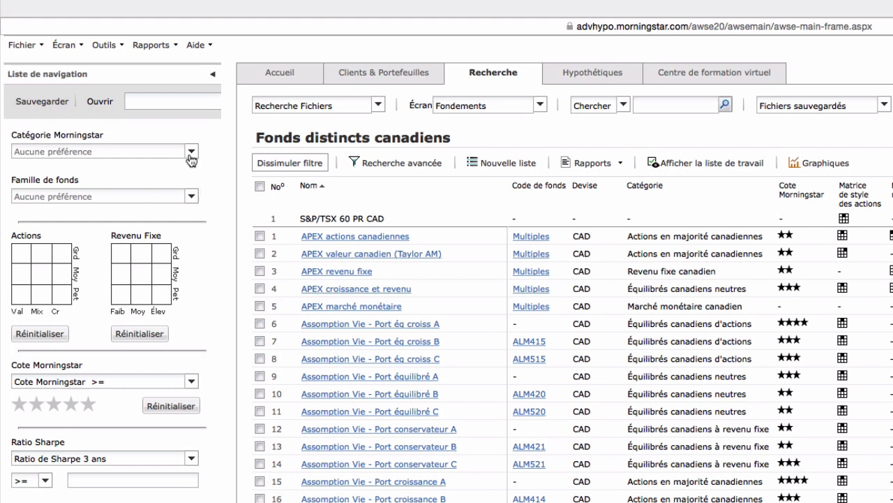
left_click(191, 152)
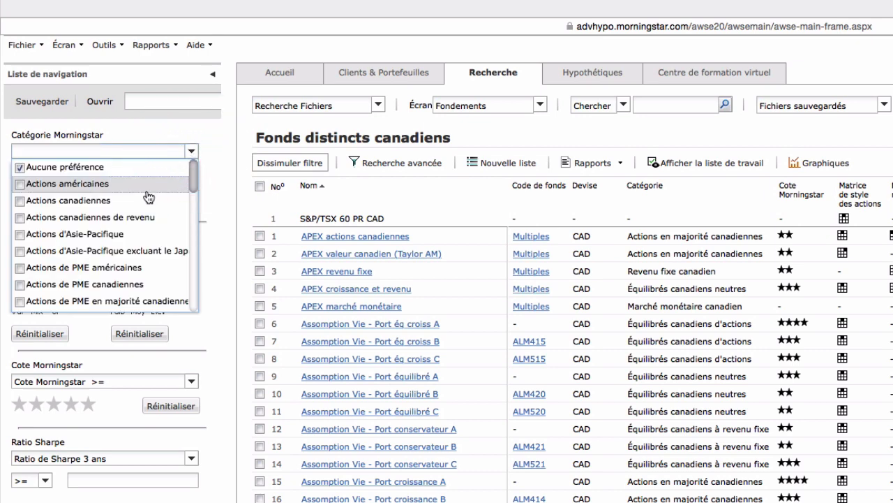
left_click(19, 184)
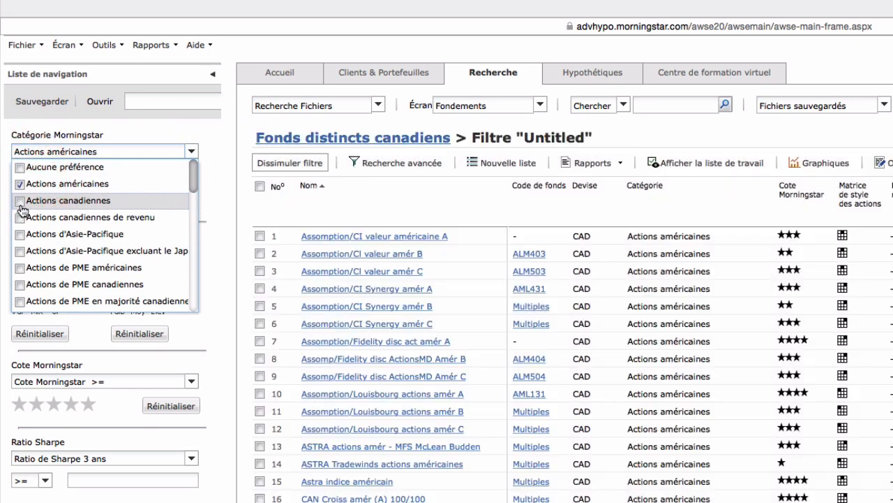
left_click(20, 201)
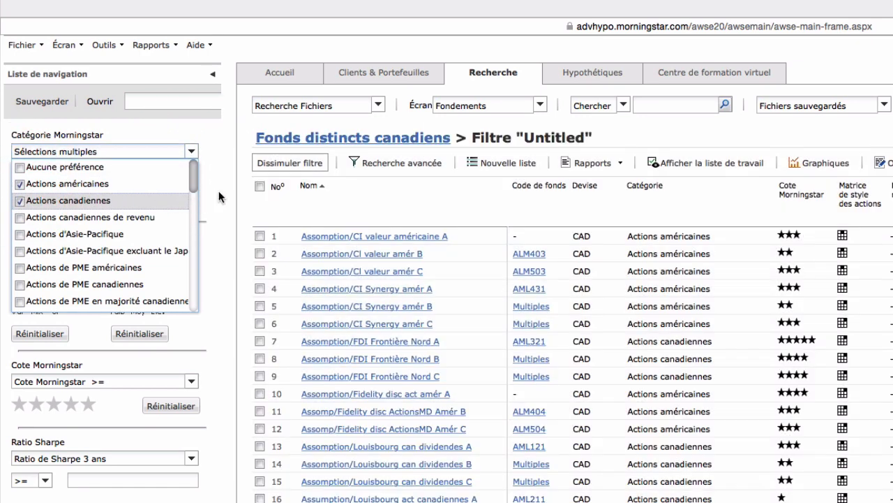
left_click(217, 193)
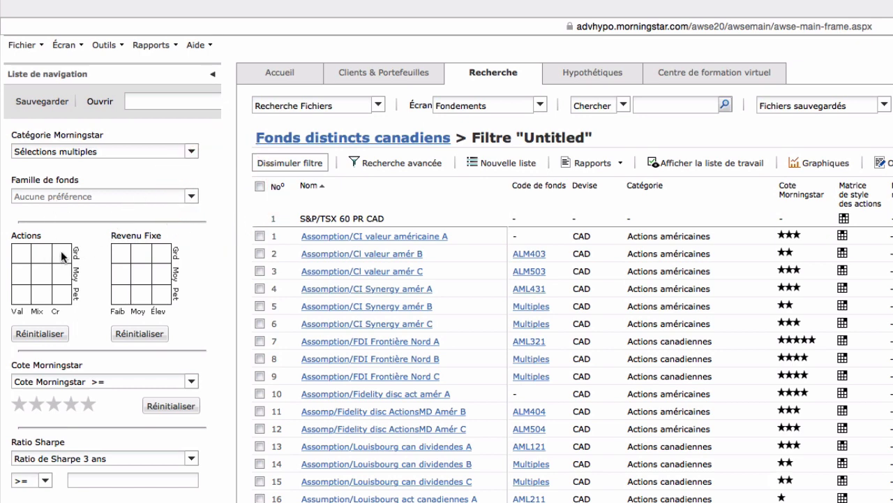
Step: Restrict the Revenu Fixe style box to the four cells combining Grd and Moy rows with Moy and Élev columns
left_click(140, 250)
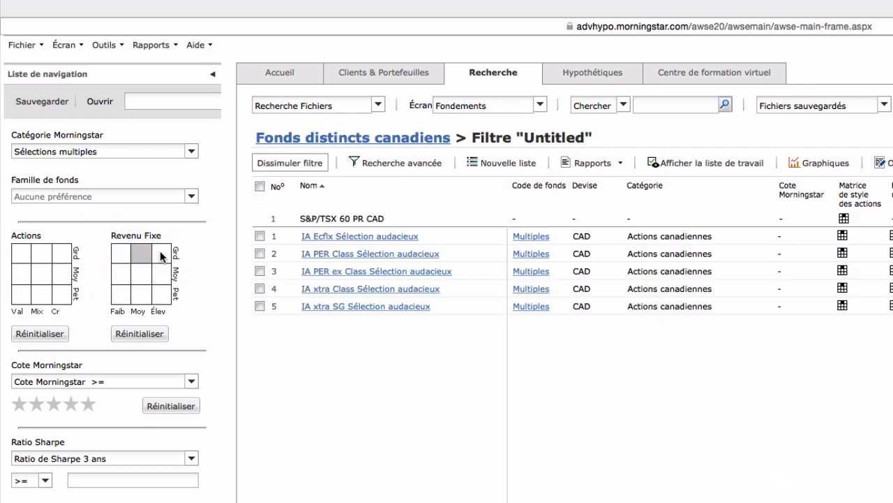
left_click(160, 252)
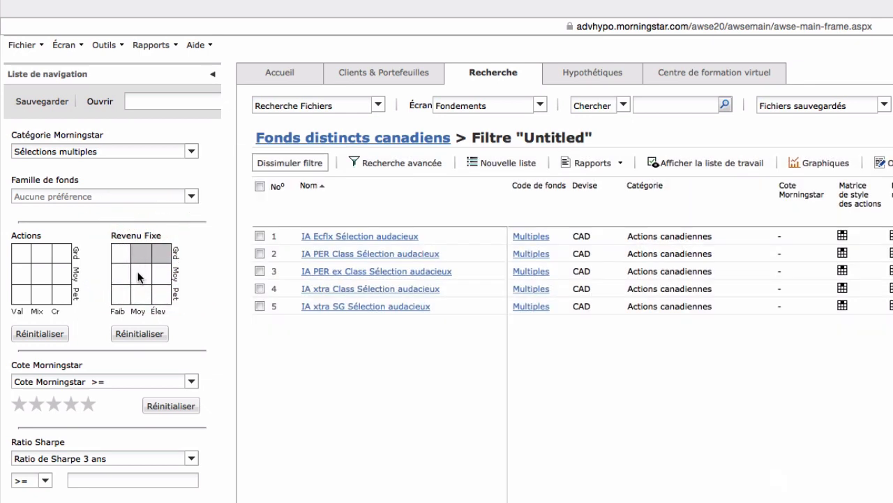
left_click(139, 270)
left_click(158, 269)
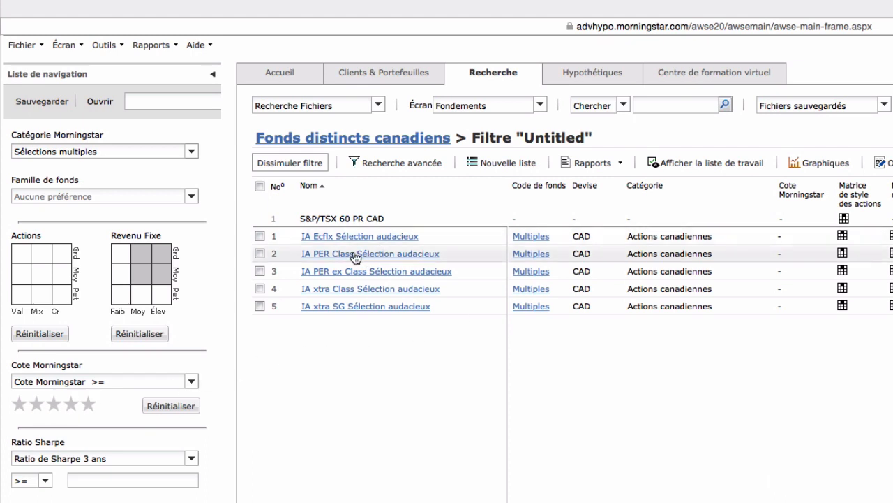
Step: Reset the Morningstar category to Aucune préférence and require a Cote Morningstar of at least three stars
left_click(164, 151)
left_click(97, 169)
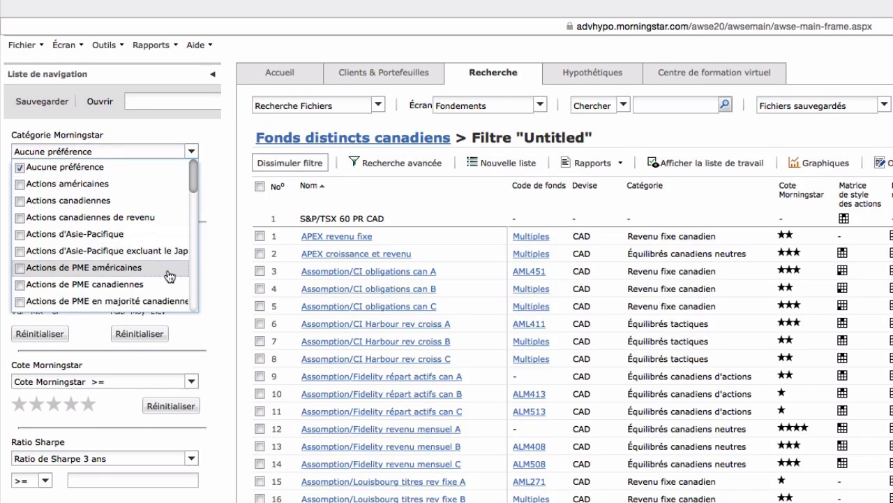
left_click(216, 302)
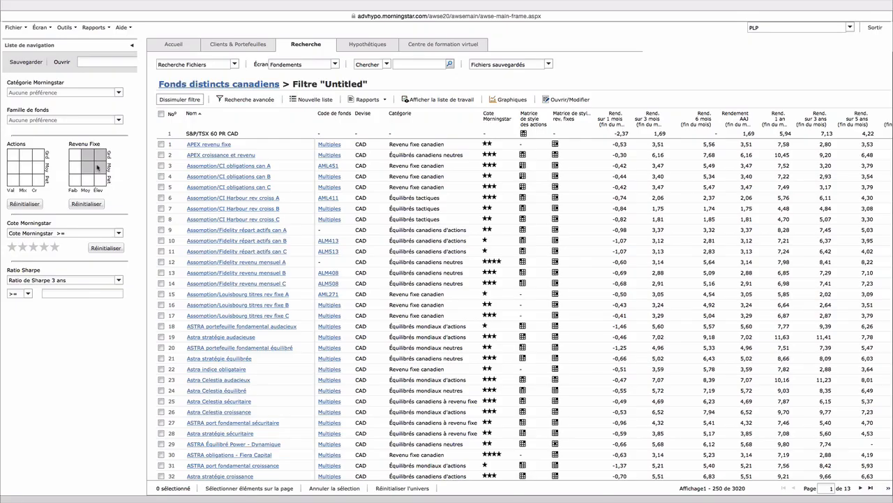
left_click(32, 247)
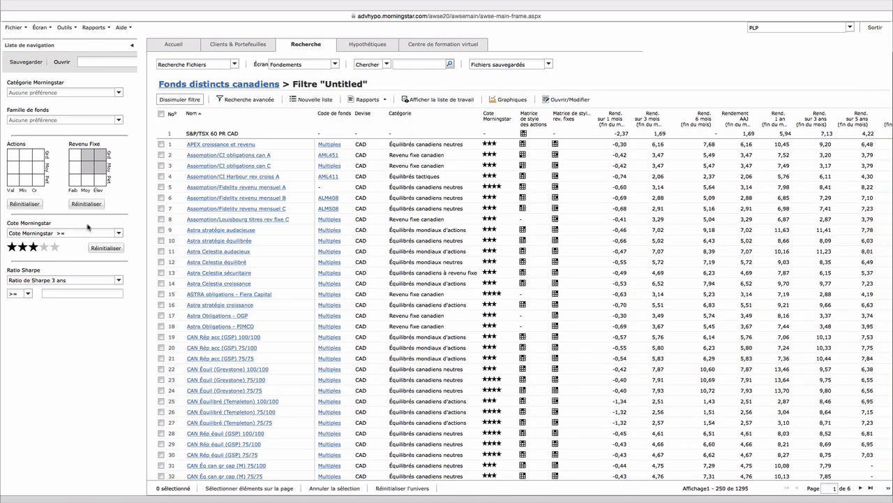
Step: Save the current filter under the name REVENUS FIXES 3 ÉTOILES
left_click(28, 63)
left_click(32, 65)
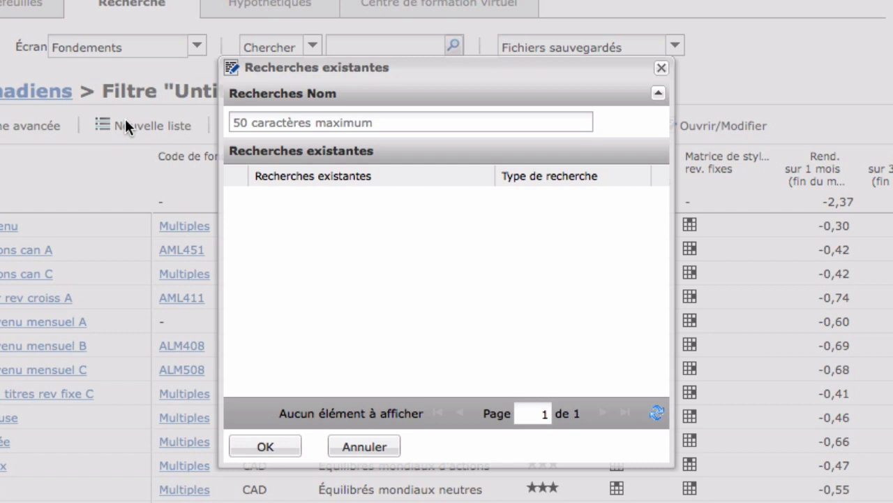
left_click(250, 120)
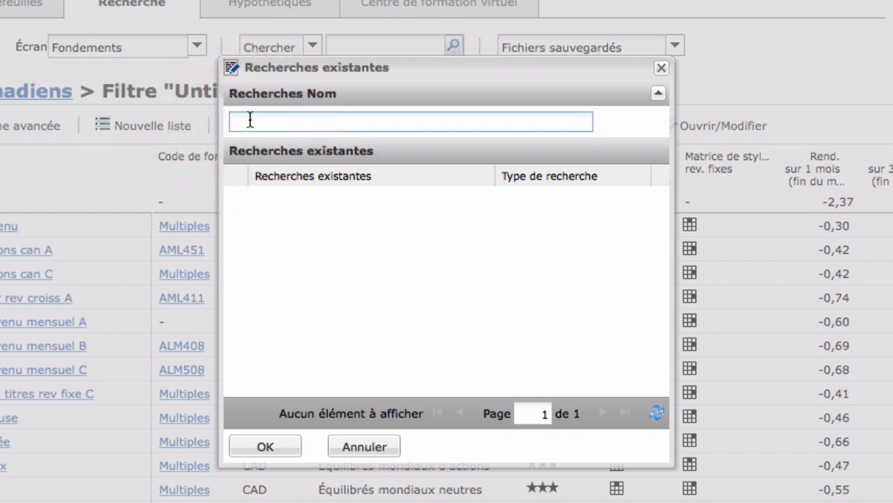
type("REVENUS FIXES")
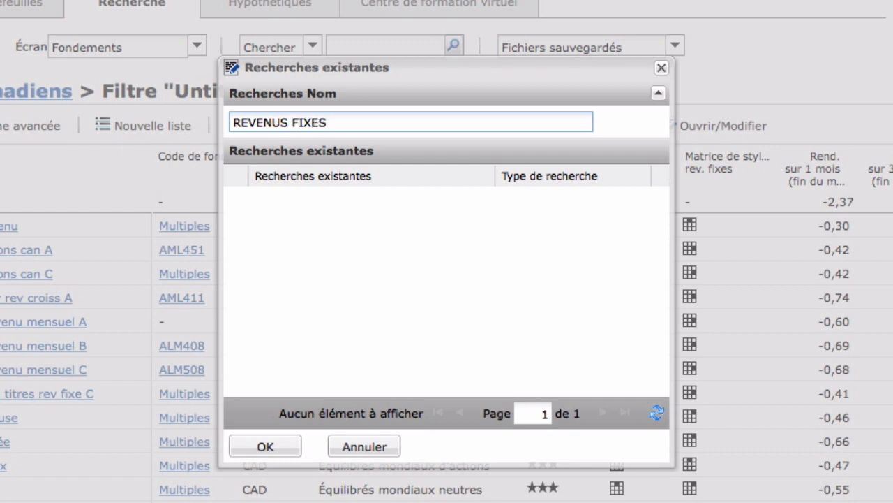
type(" 3 ÉTOILES")
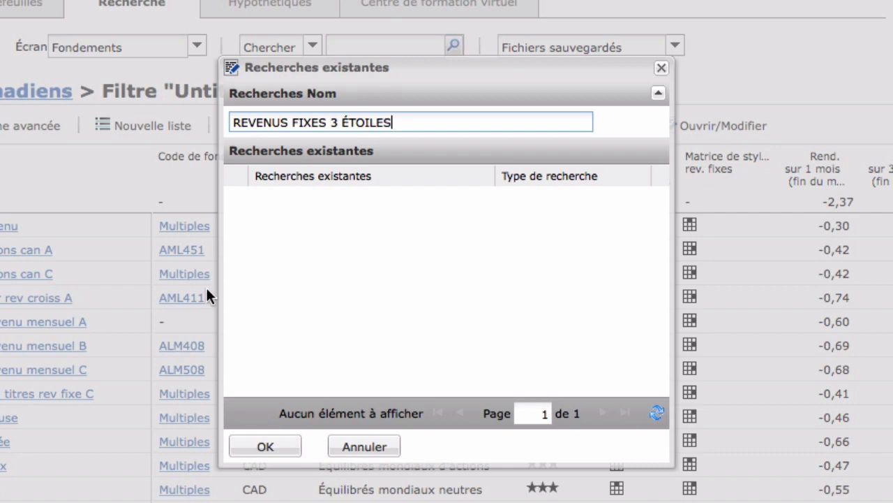
left_click(267, 450)
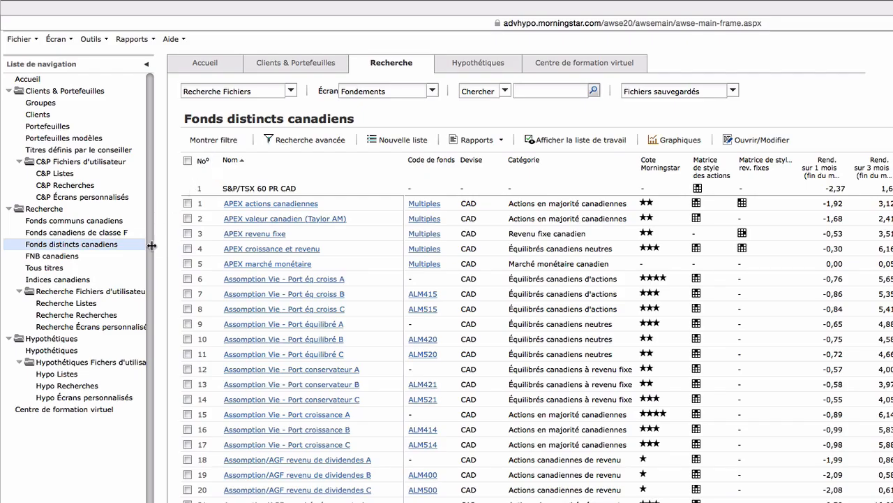
Step: Open the saved REVENUS FIXES 3 ÉTOILES filter from the Recherche Recherches list
left_click(103, 315)
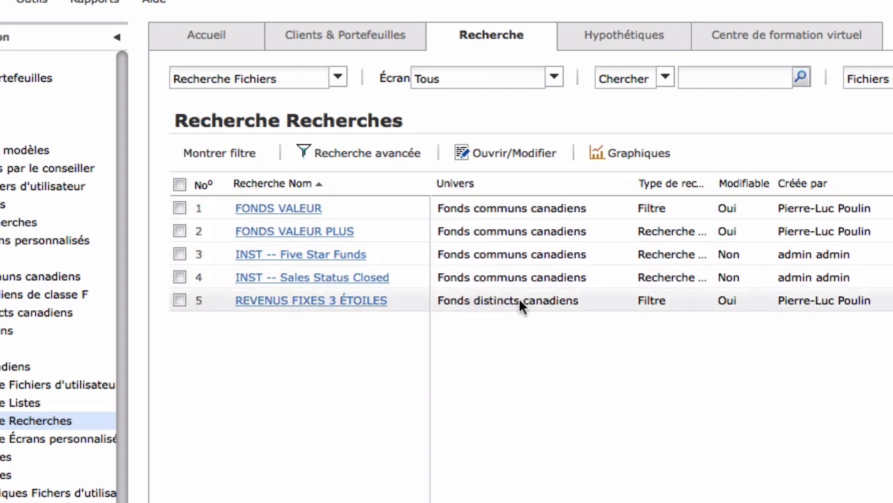
left_click(325, 304)
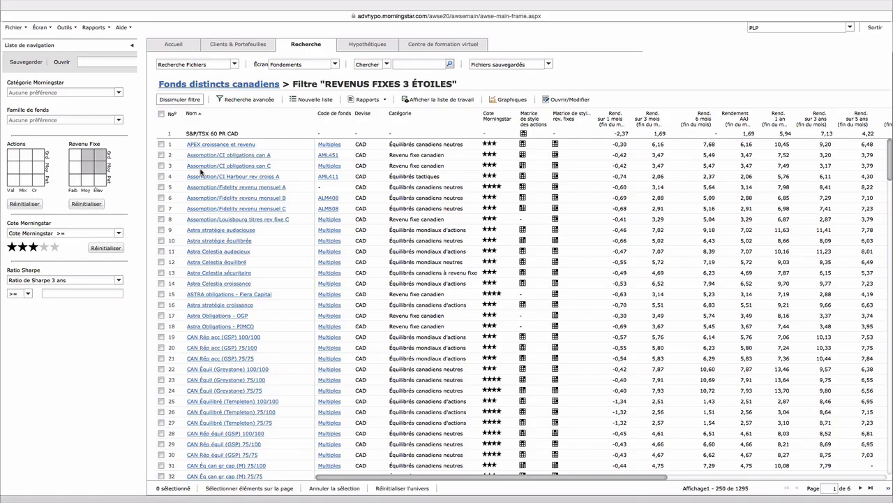
left_click(249, 102)
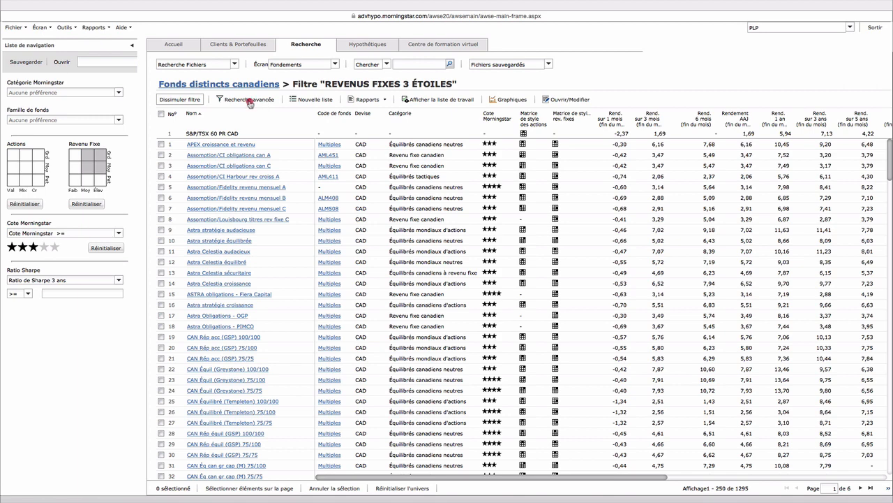